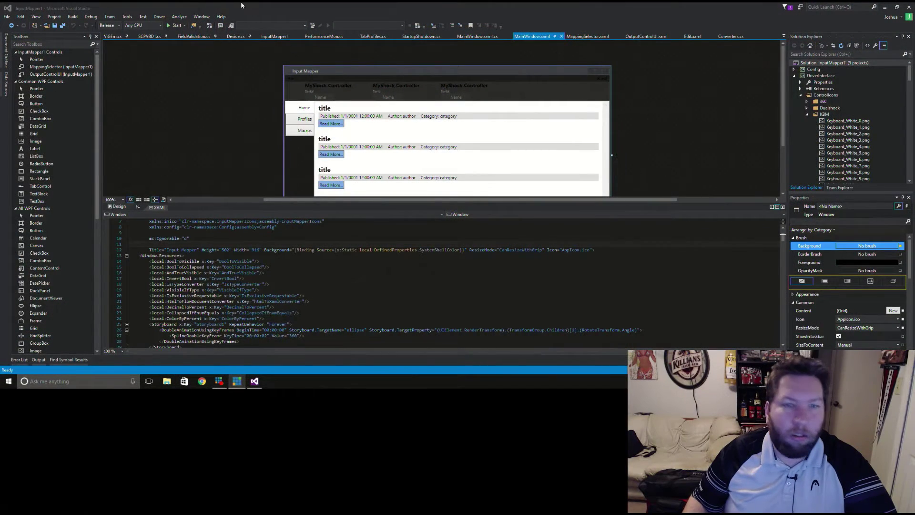
- Run the InputMapper1 project from Visual Studio and centre the Input Mapper window on screen
left_click(171, 25)
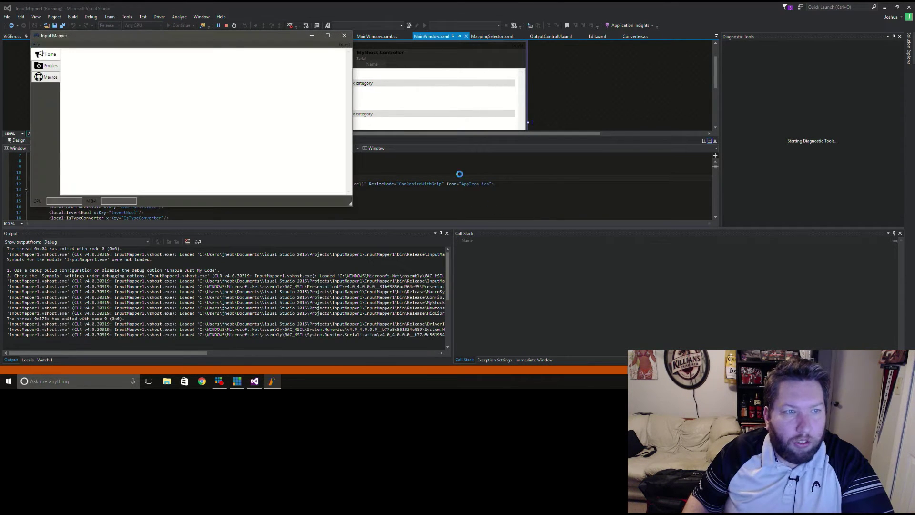
left_click_drag(149, 39, 357, 112)
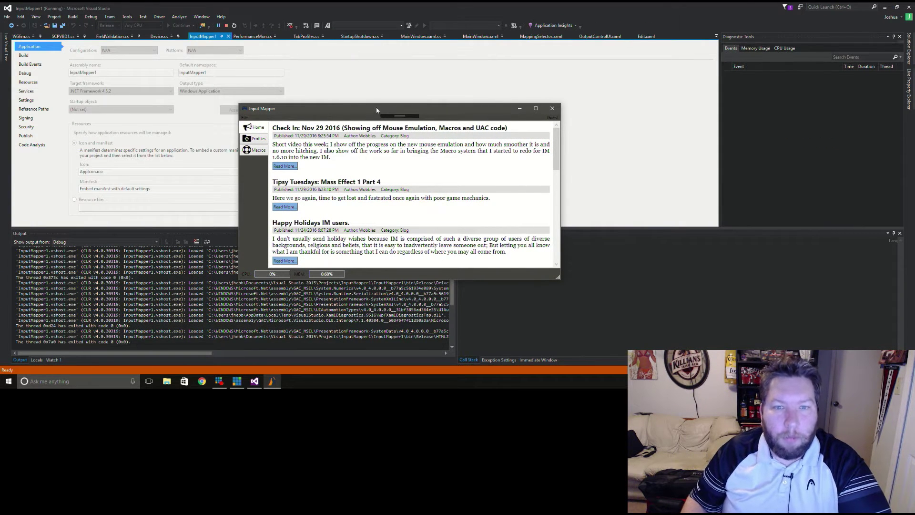
left_click_drag(376, 110, 389, 86)
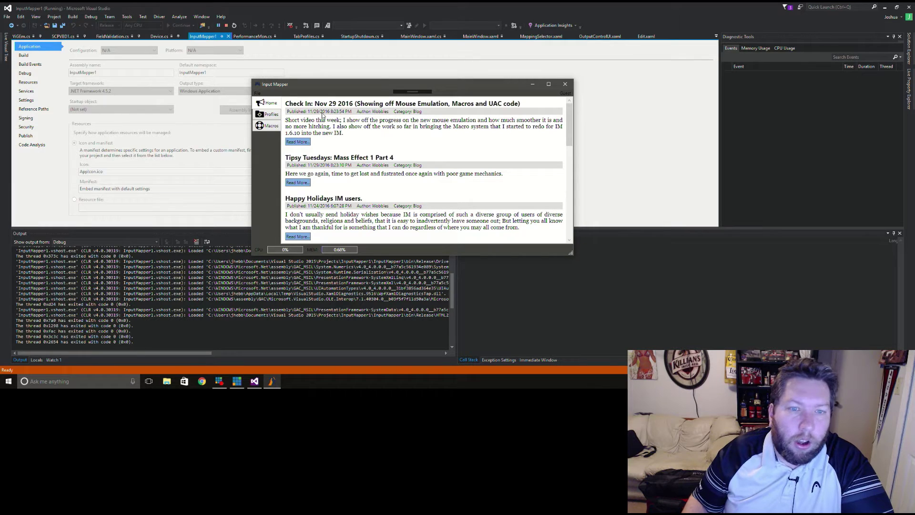
left_click_drag(336, 86, 336, 97)
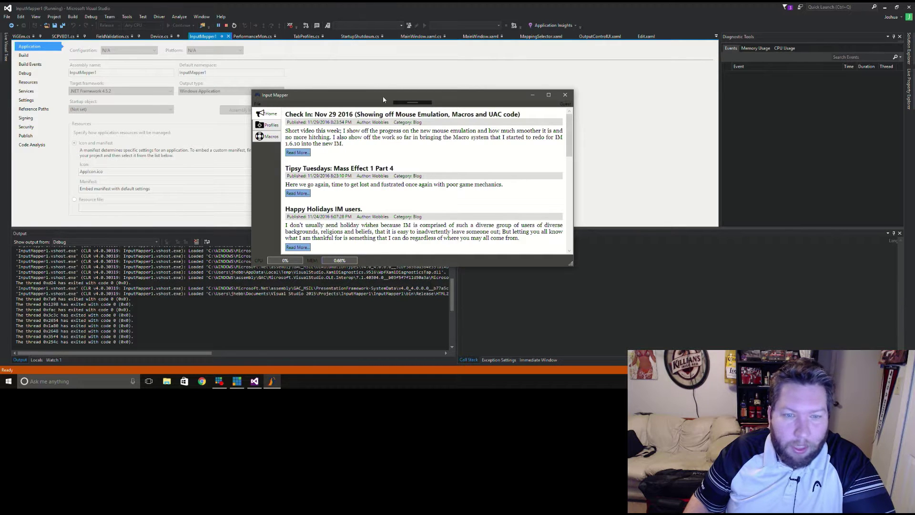
mouse_move(383, 99)
left_mouse_down()
mouse_move(354, 97)
mouse_move(378, 108)
left_mouse_up()
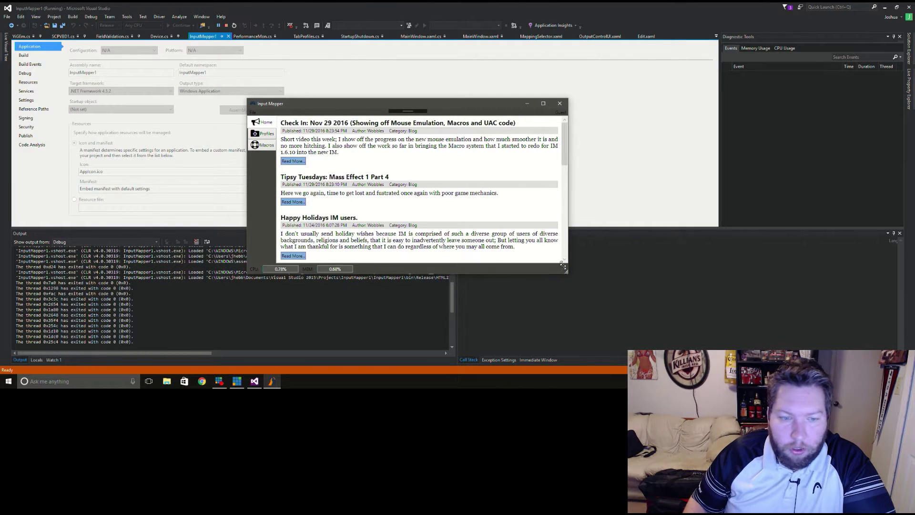
left_click_drag(563, 265, 562, 255)
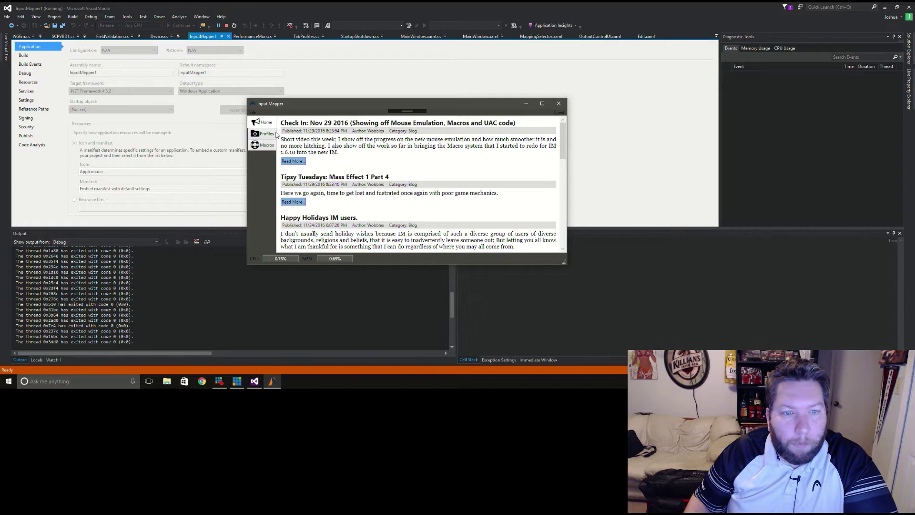
- Move the Input Mapper window right and down while the DualShock 4 connects
left_click_drag(307, 102, 313, 110)
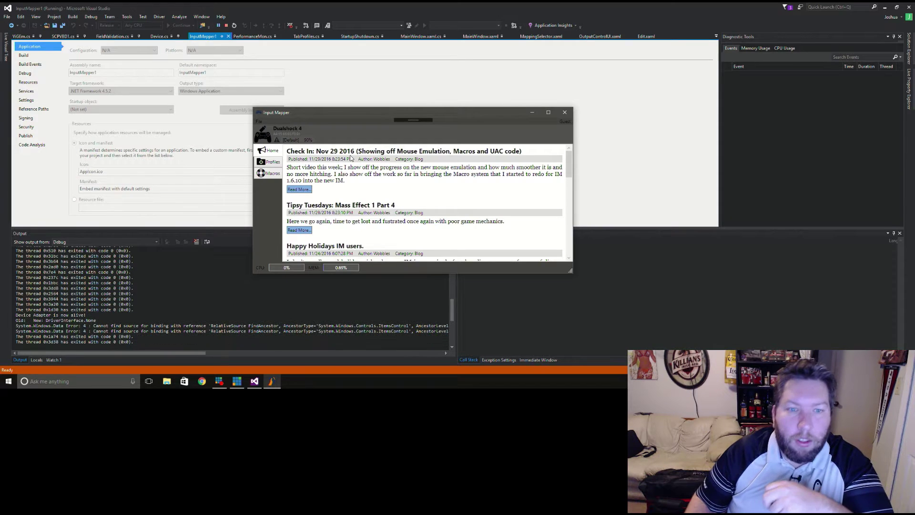
left_click_drag(364, 118, 409, 137)
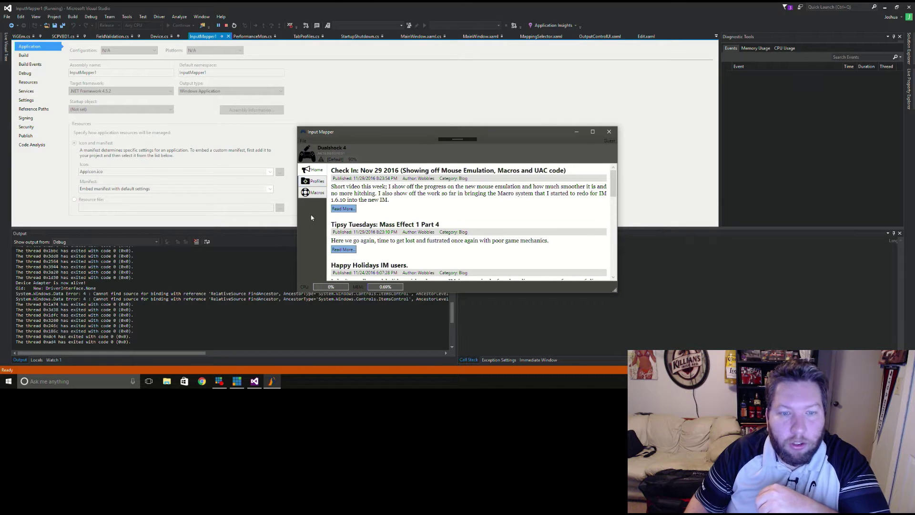
- Show the Mouse Demo profile's Mapping diagram, enlarge the window, and add a new profile
left_click(322, 183)
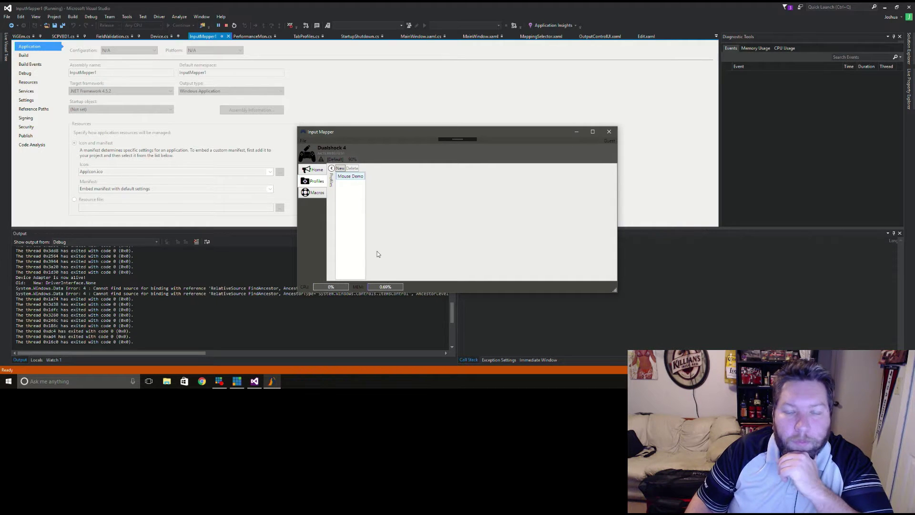
left_click(357, 177)
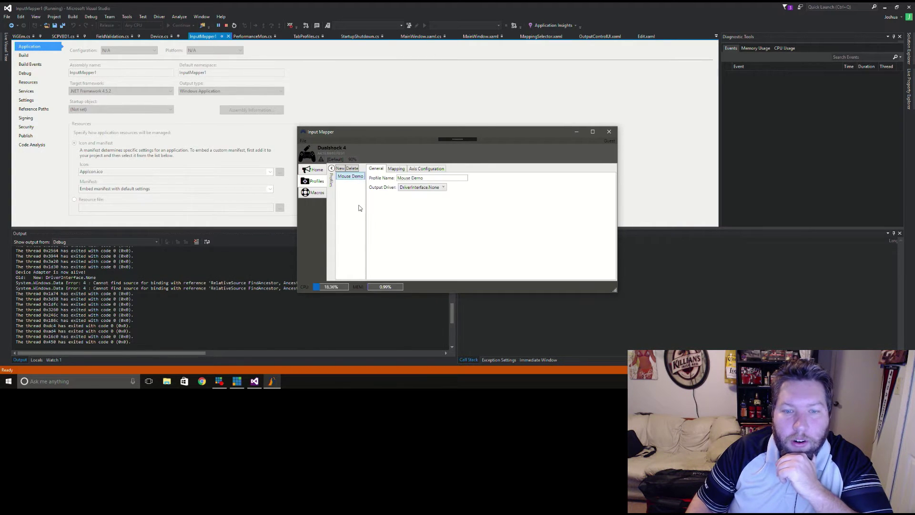
left_click(398, 169)
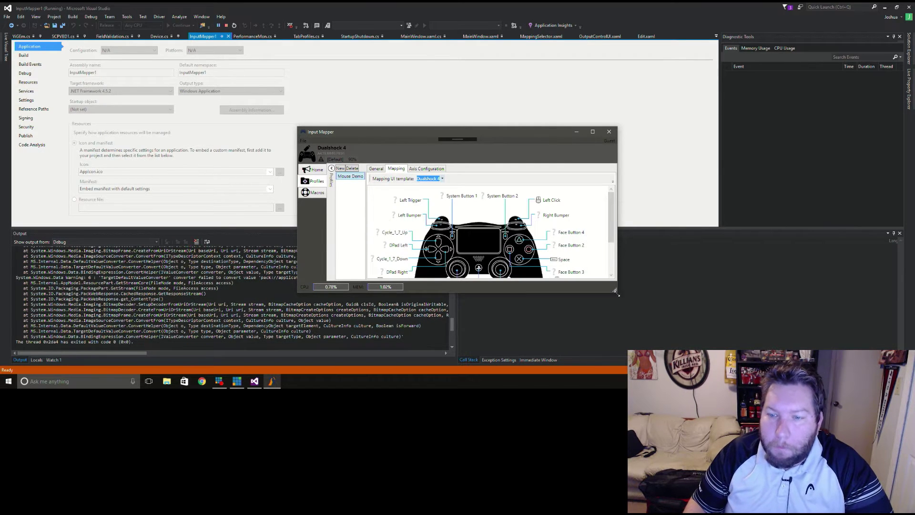
left_click_drag(616, 292, 619, 342)
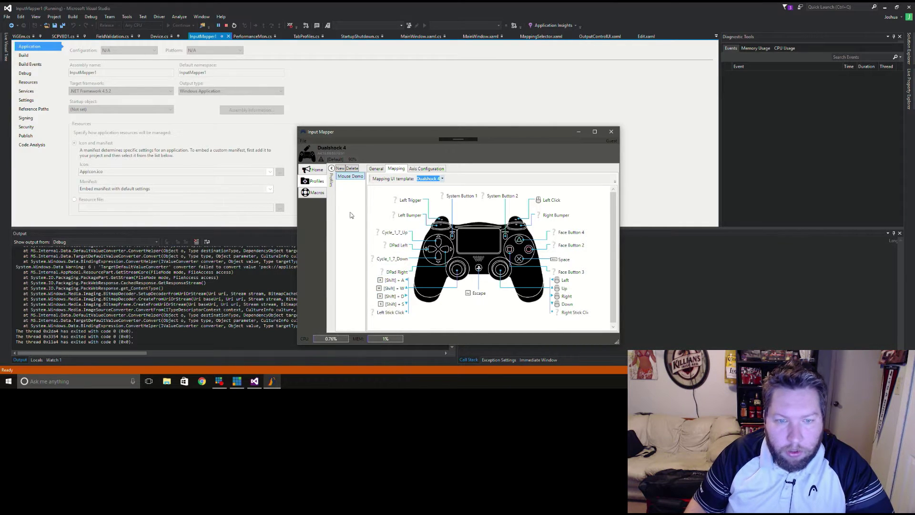
left_click(340, 169)
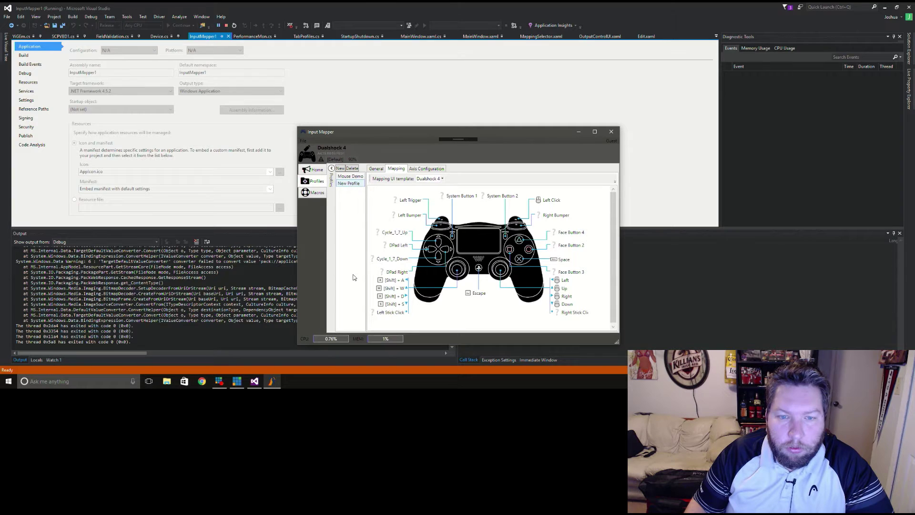
- Rename the new profile to 'New Mouse Demo' on the General tab and show its mapping diagram
left_click(376, 169)
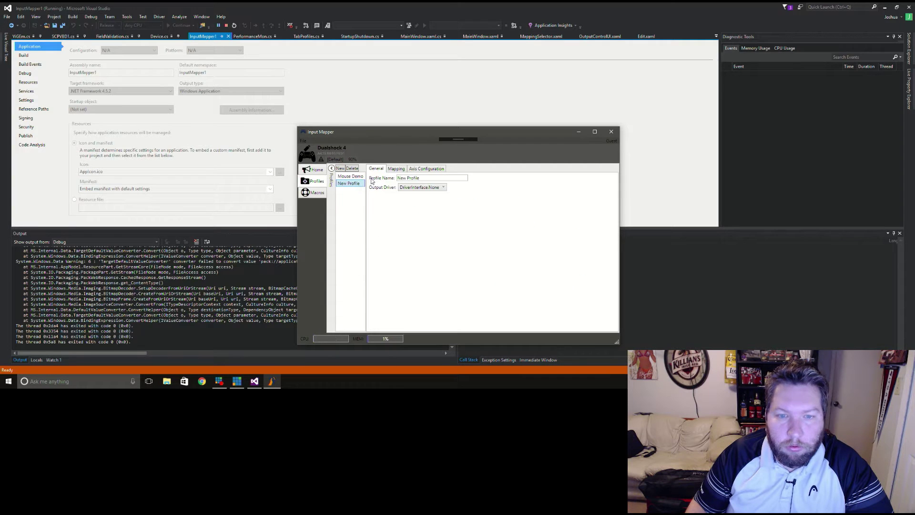
left_click(422, 178)
left_click_drag(417, 178, 407, 179)
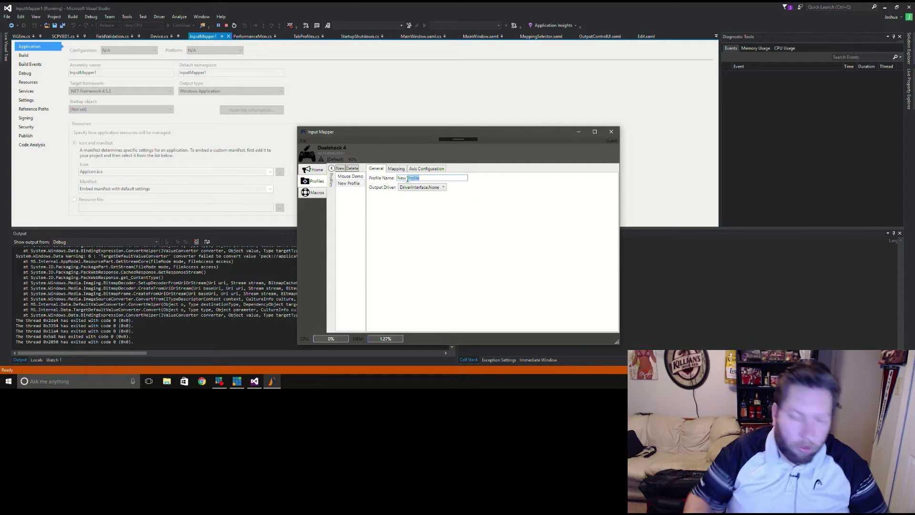
type("Mouse D")
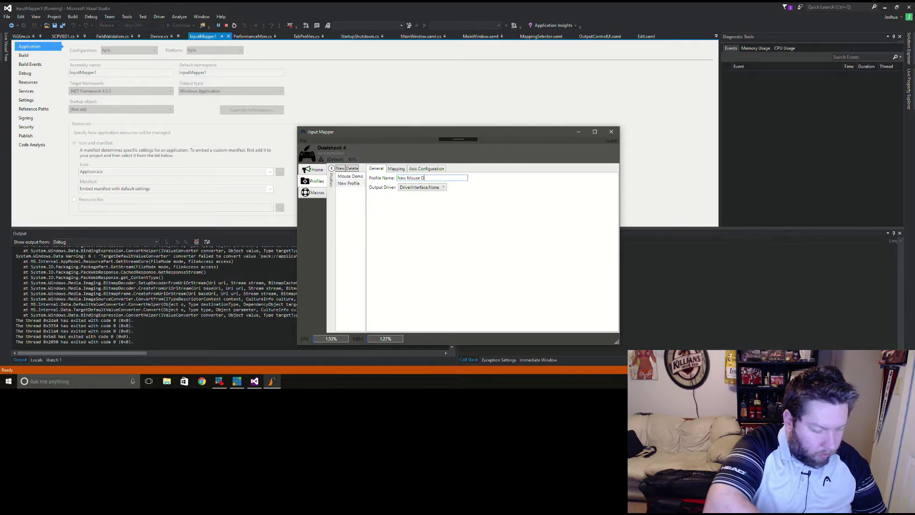
type("emo")
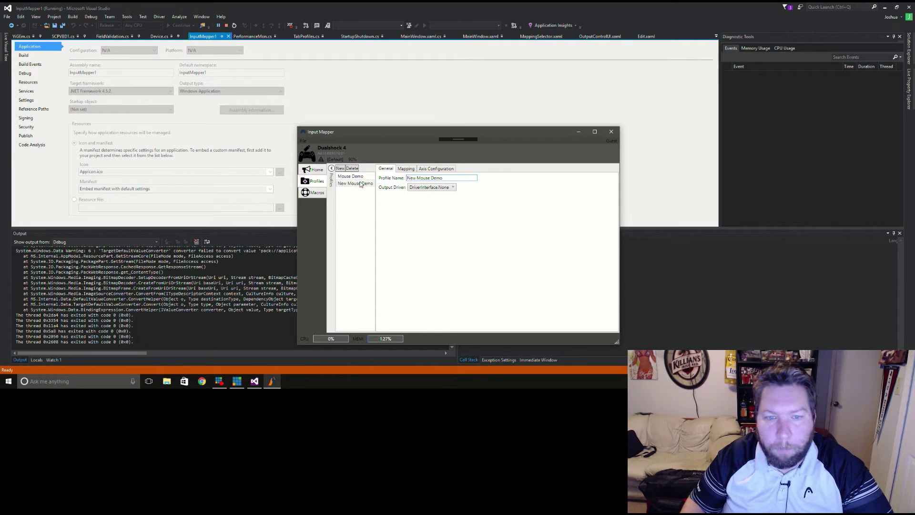
left_click(361, 185)
left_click(407, 169)
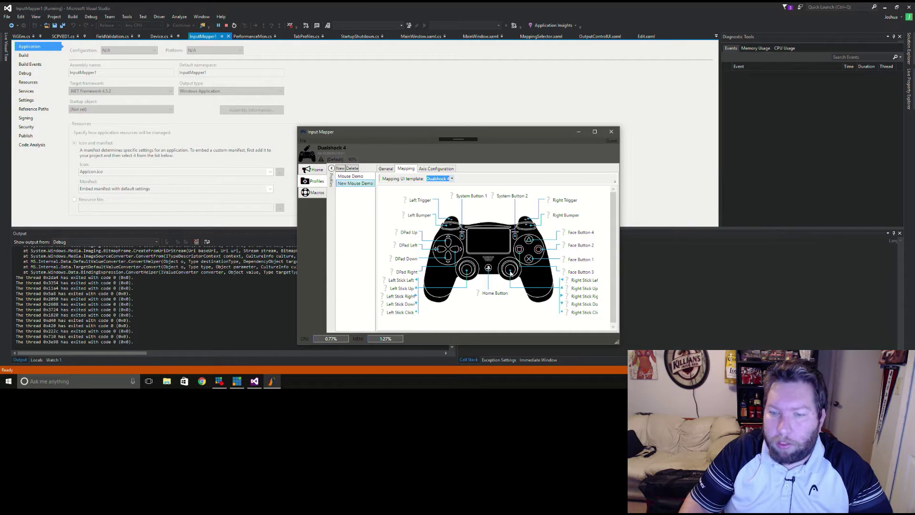
- Map Right Stick Left and Up to mouse Move Left and Move Up
left_click(582, 280)
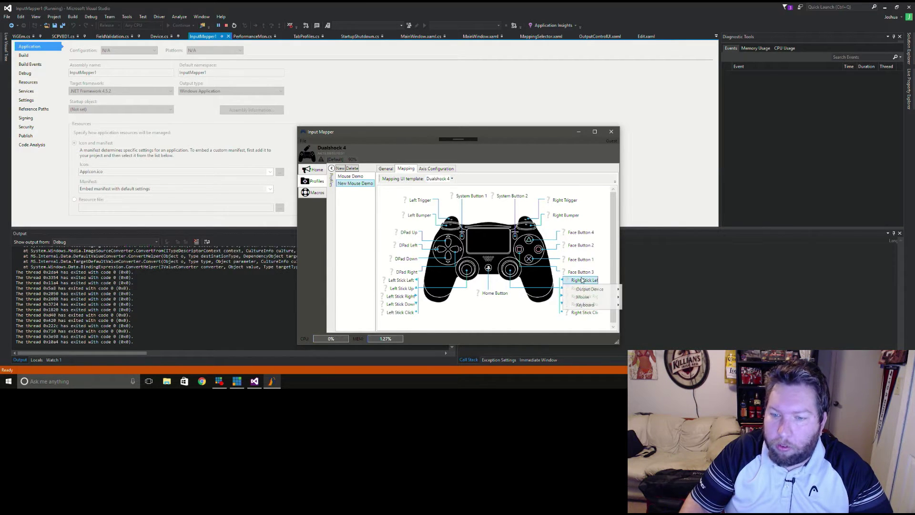
mouse_move(601, 292)
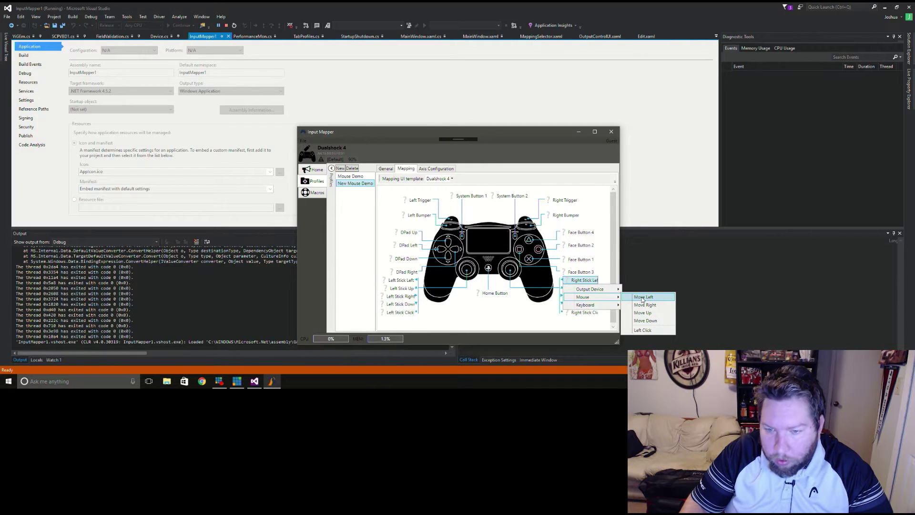
left_click(642, 298)
left_click(584, 288)
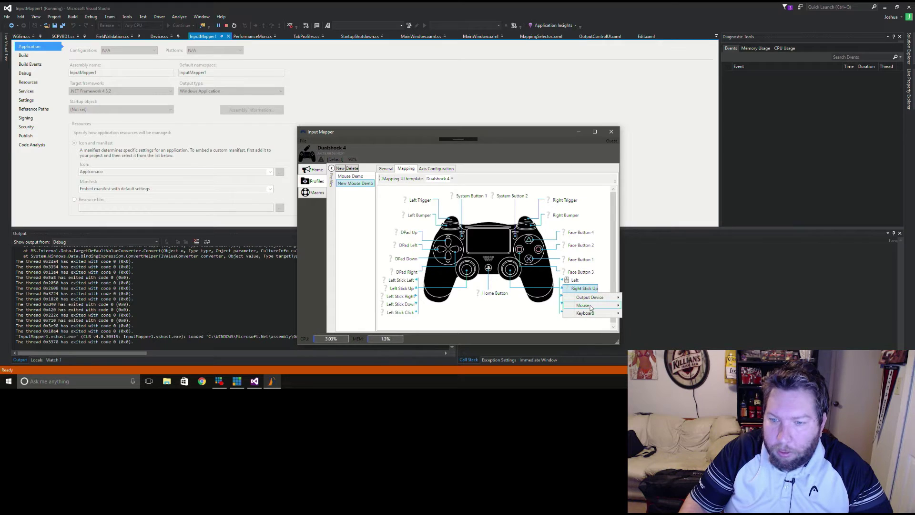
mouse_move(591, 306)
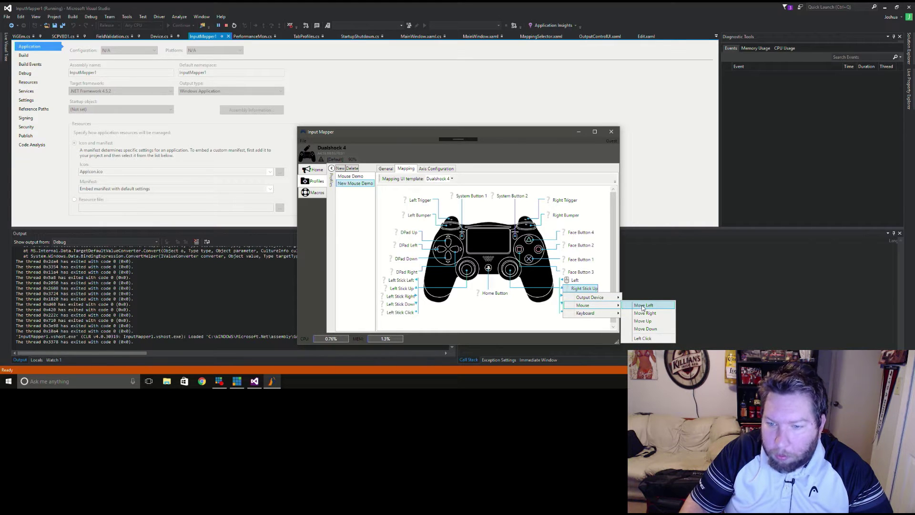
left_click(644, 321)
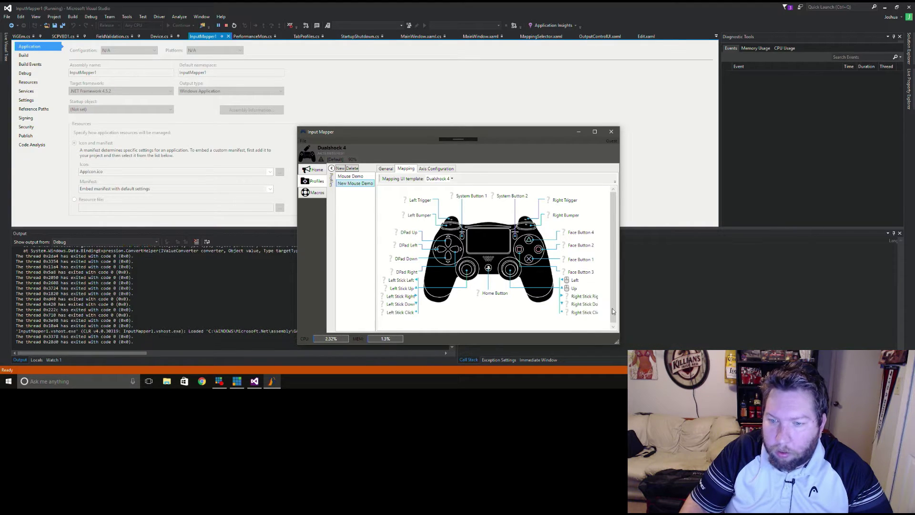
- Map Right Stick Right and Down to mouse Move Right and Move Down
left_click(580, 298)
mouse_move(591, 313)
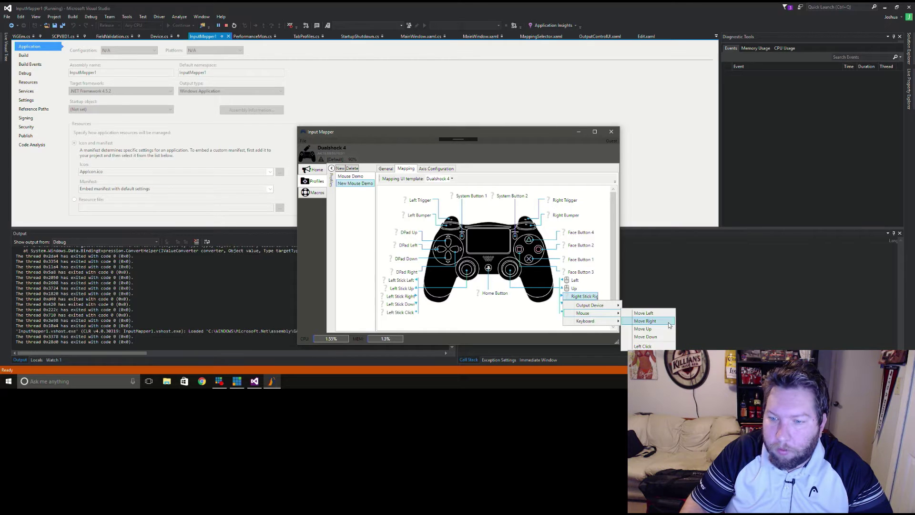
left_click(669, 324)
left_click(582, 304)
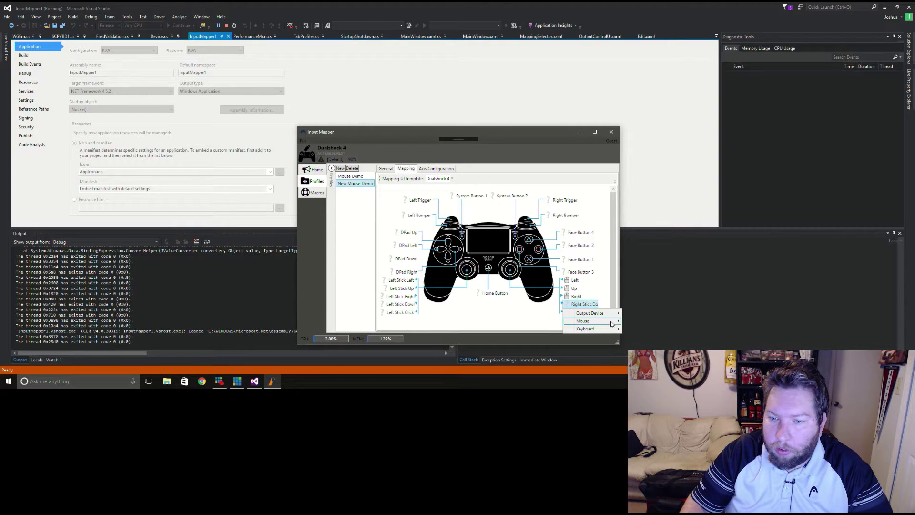
mouse_move(612, 324)
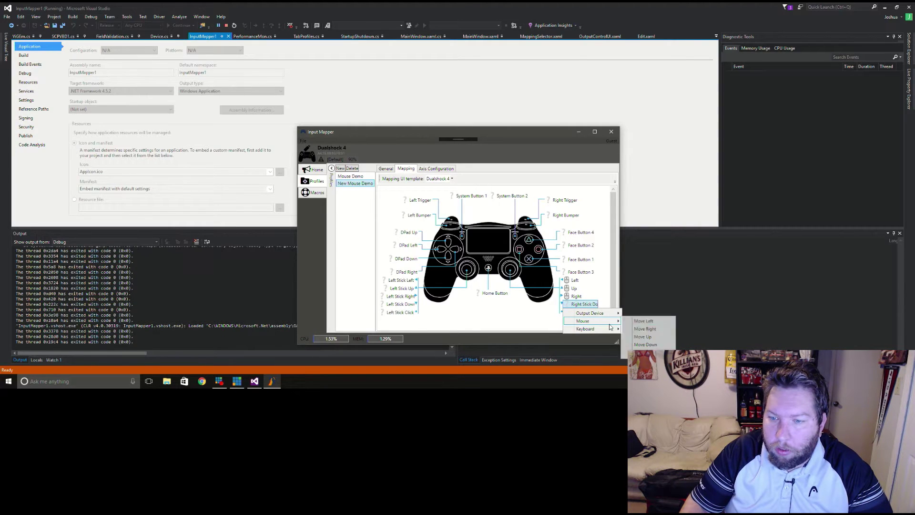
left_click(652, 345)
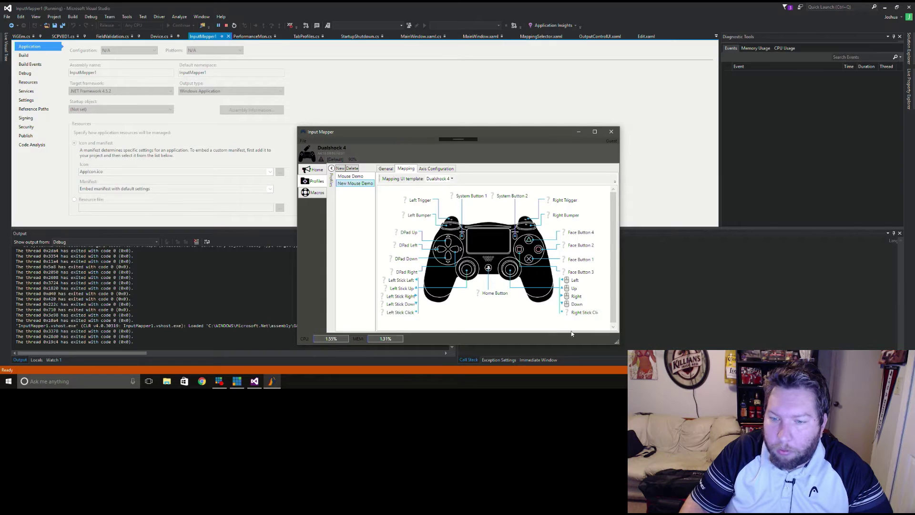
left_click(562, 204)
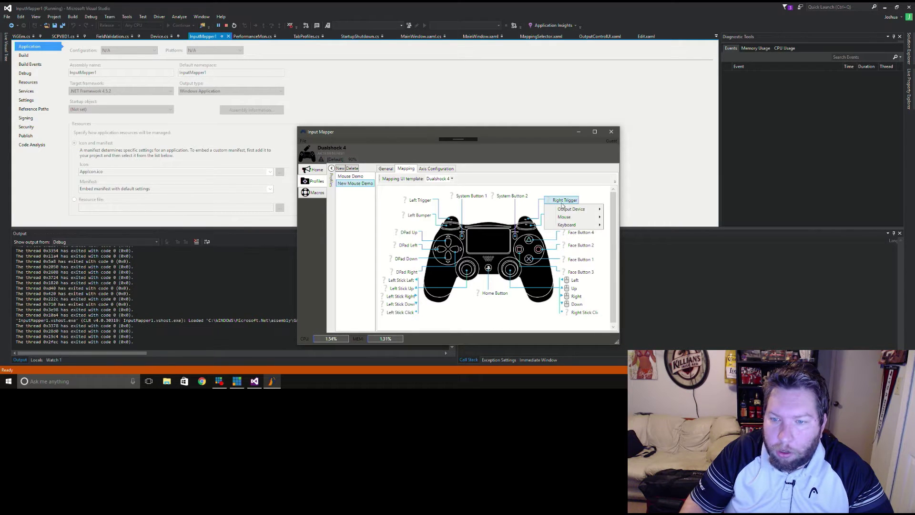
- Map the right trigger to mouse Left Click
mouse_move(571, 218)
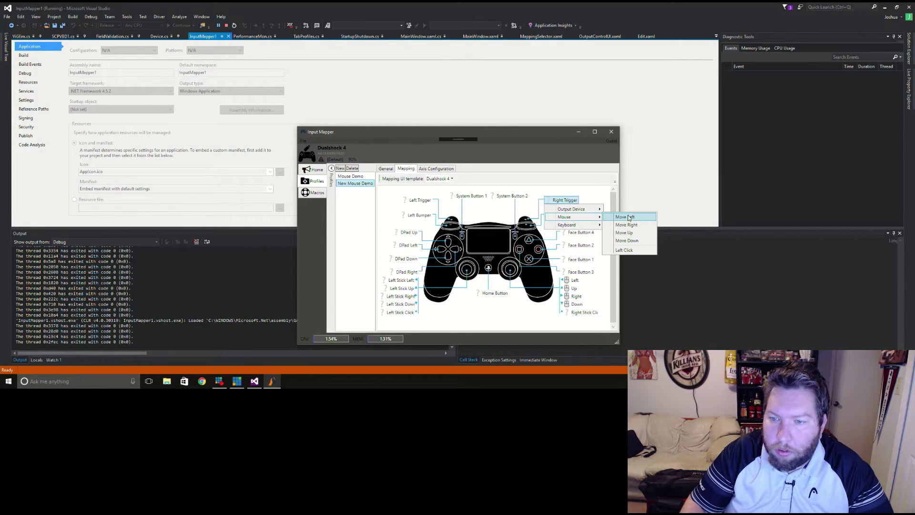
left_click(635, 250)
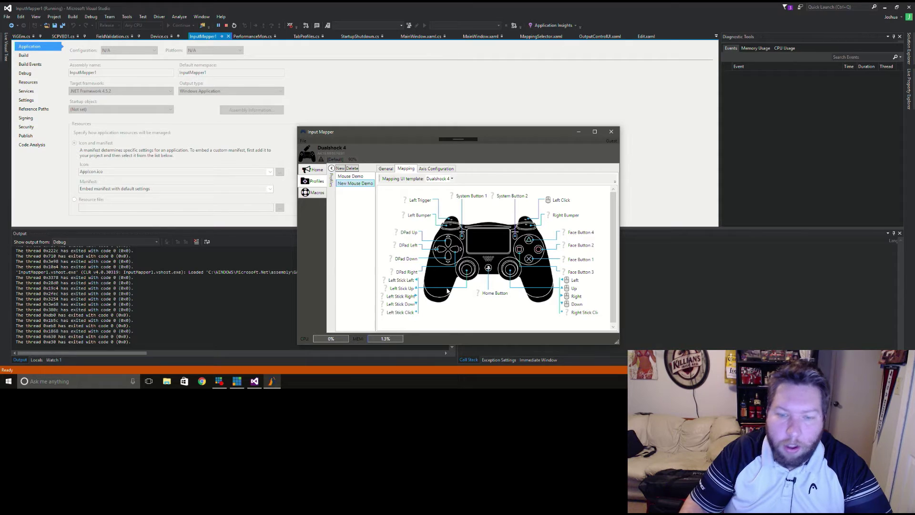
left_click(410, 281)
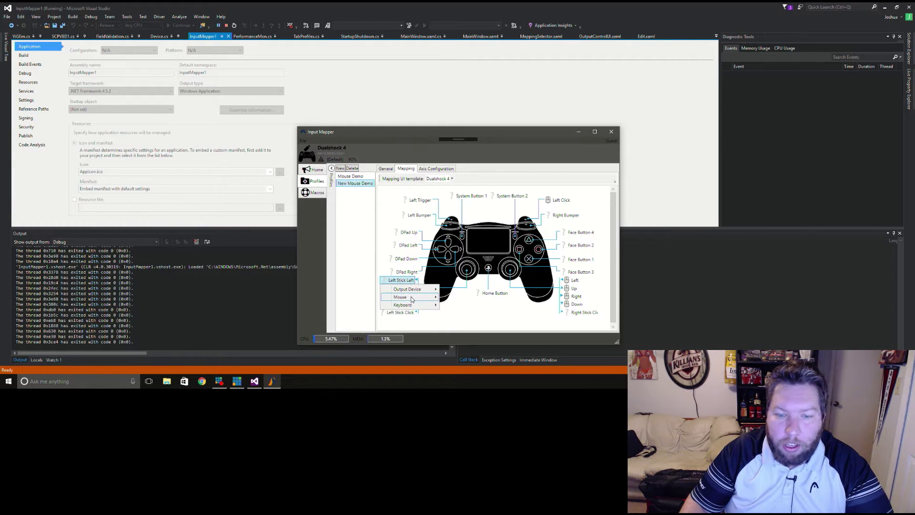
- Map Left Stick Left and Up to Run Modified Shift+A and Shift+W
mouse_move(412, 299)
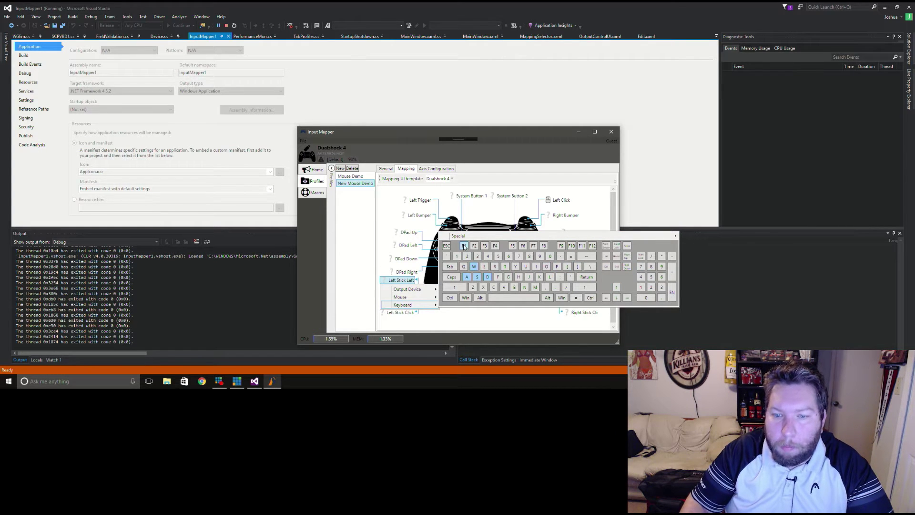
mouse_move(463, 238)
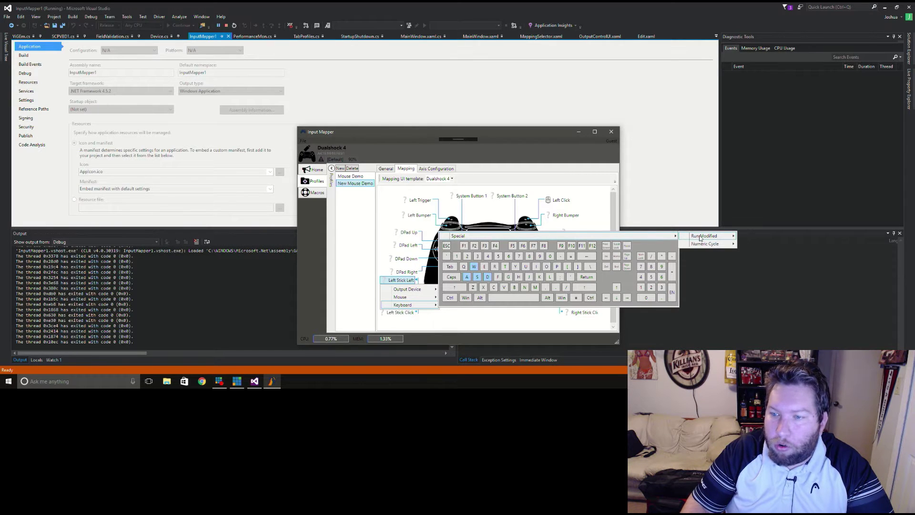
mouse_move(708, 237)
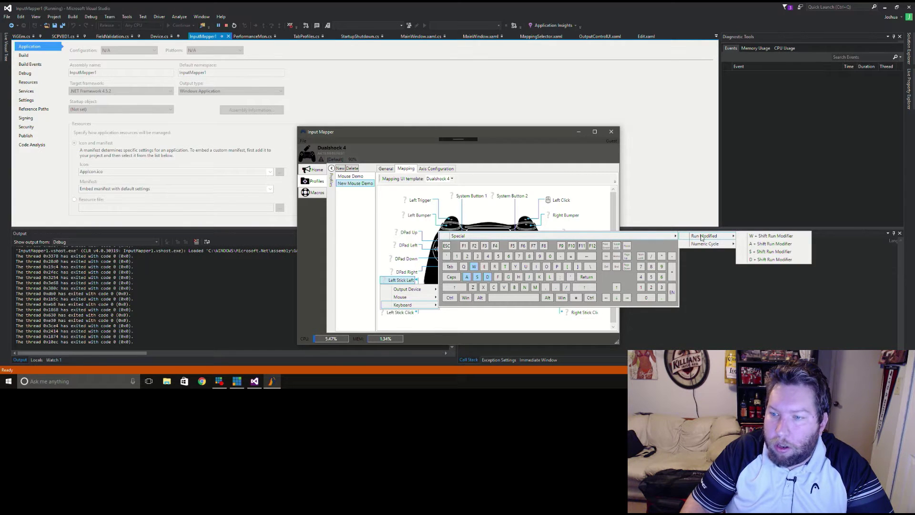
left_click(791, 244)
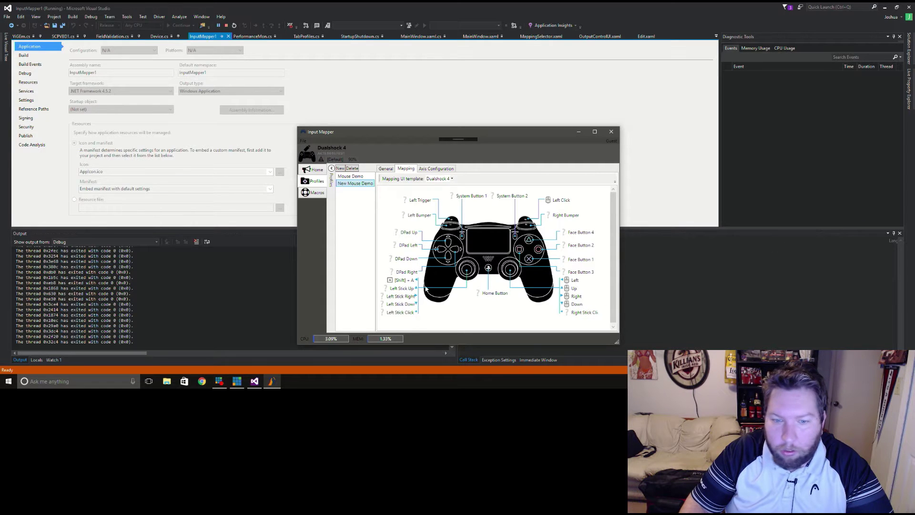
left_click(403, 288)
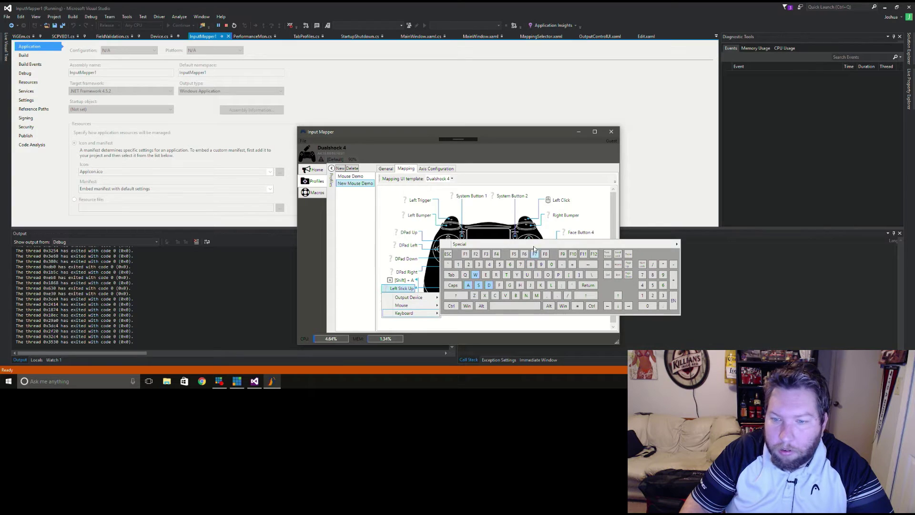
mouse_move(545, 242)
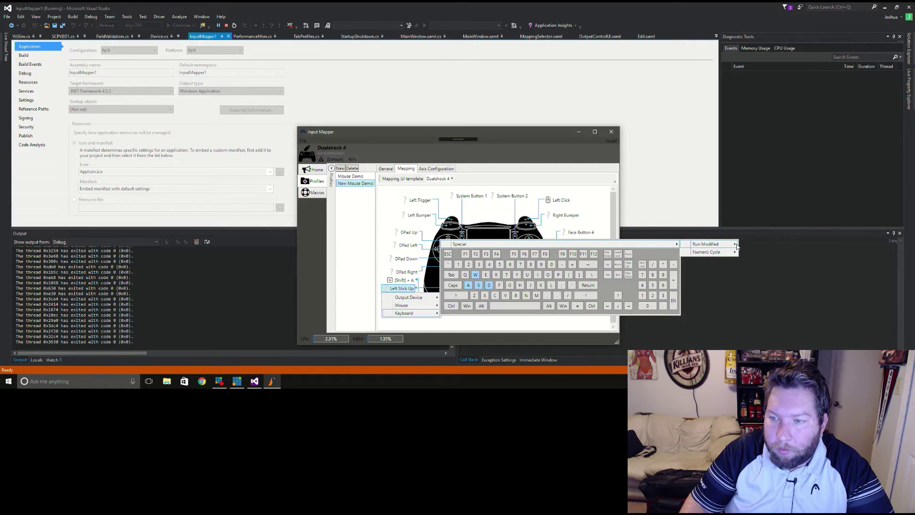
mouse_move(739, 245)
left_click(789, 244)
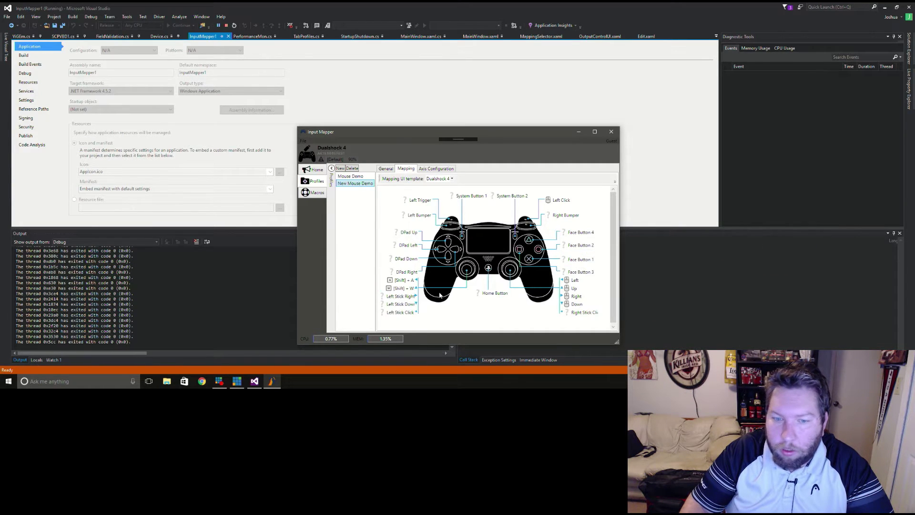
- Map Left Stick Right and Down to Run Modified Shift+D and Shift+S
left_click(403, 296)
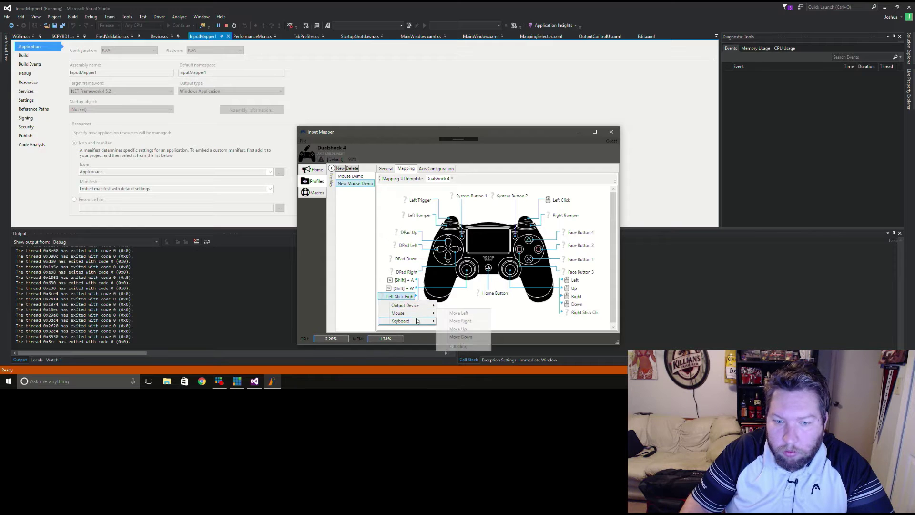
mouse_move(414, 322)
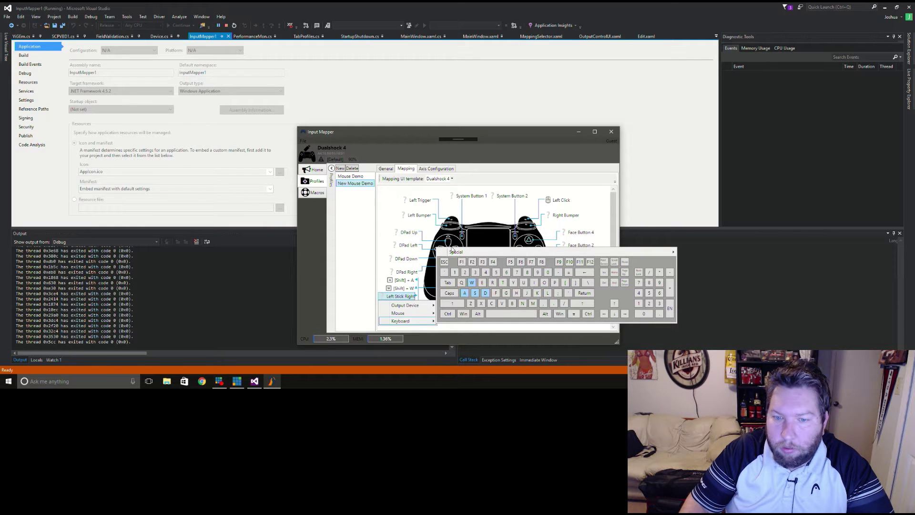
mouse_move(671, 253)
mouse_move(718, 253)
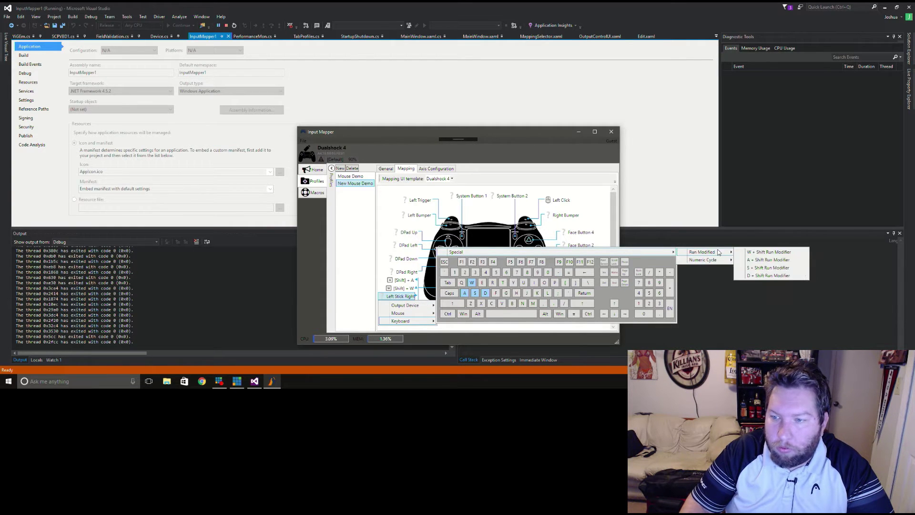
left_click(763, 276)
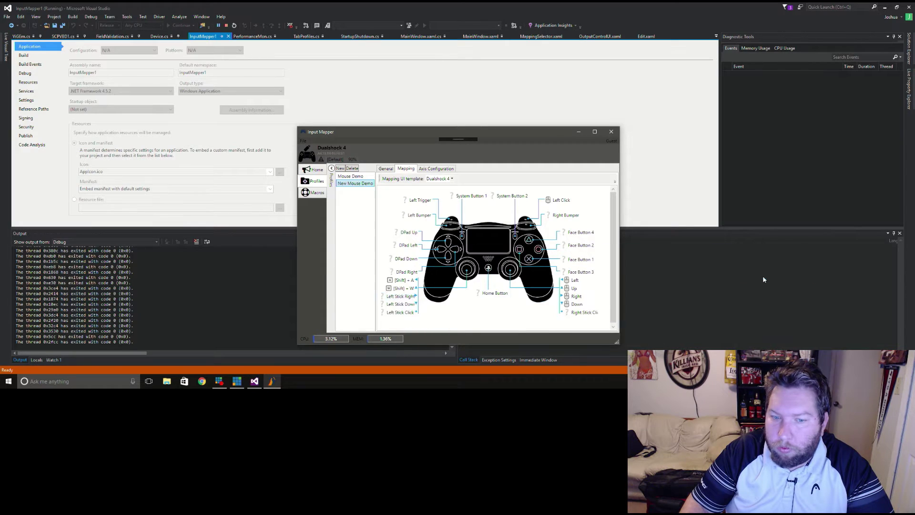
left_click(409, 304)
mouse_move(412, 328)
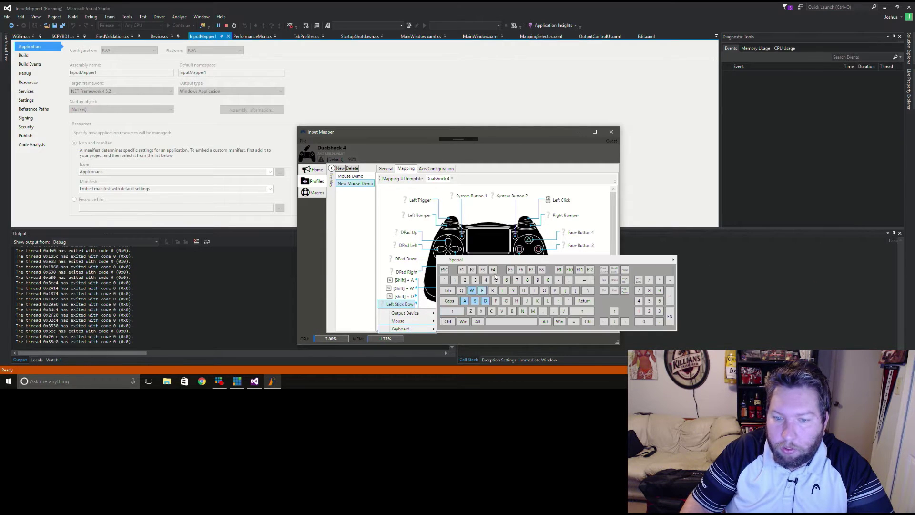
mouse_move(680, 262)
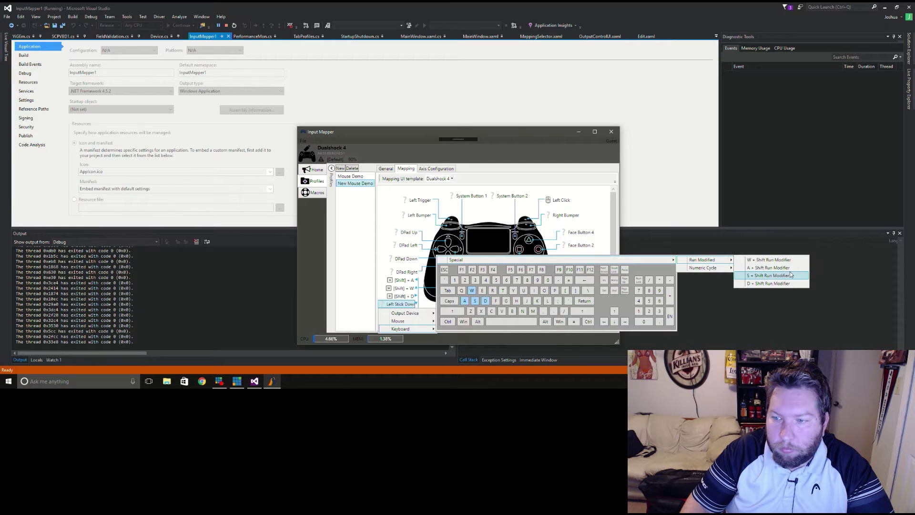
left_click(763, 275)
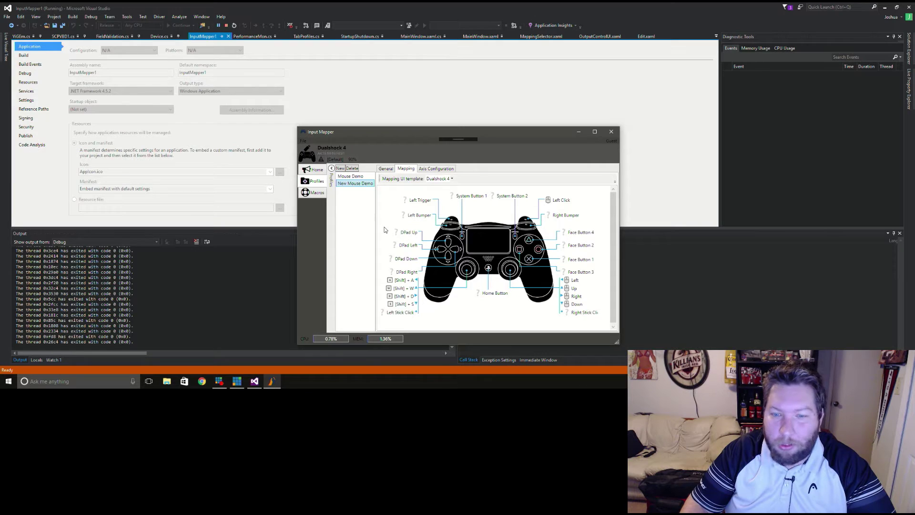
- Set DPad Up to Numeric Cycle, cycling upward through number keys 1–7
left_click(410, 232)
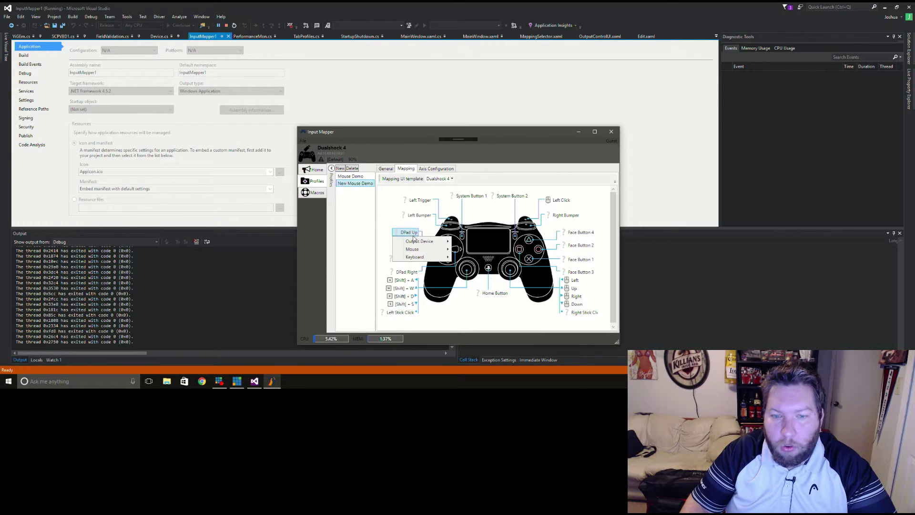
mouse_move(417, 257)
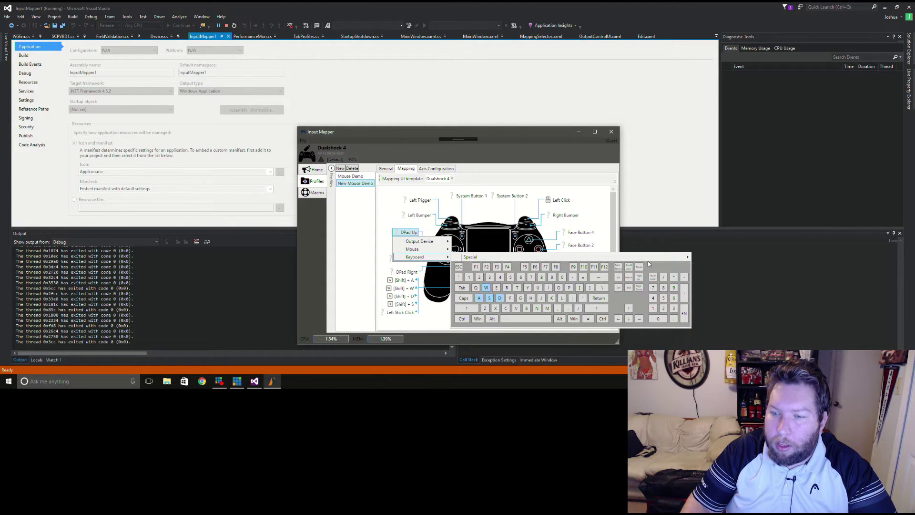
mouse_move(660, 257)
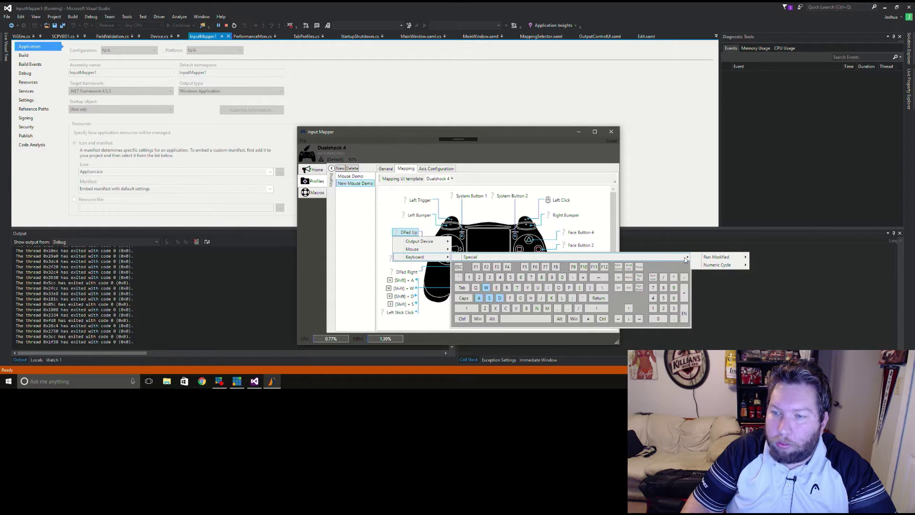
mouse_move(733, 267)
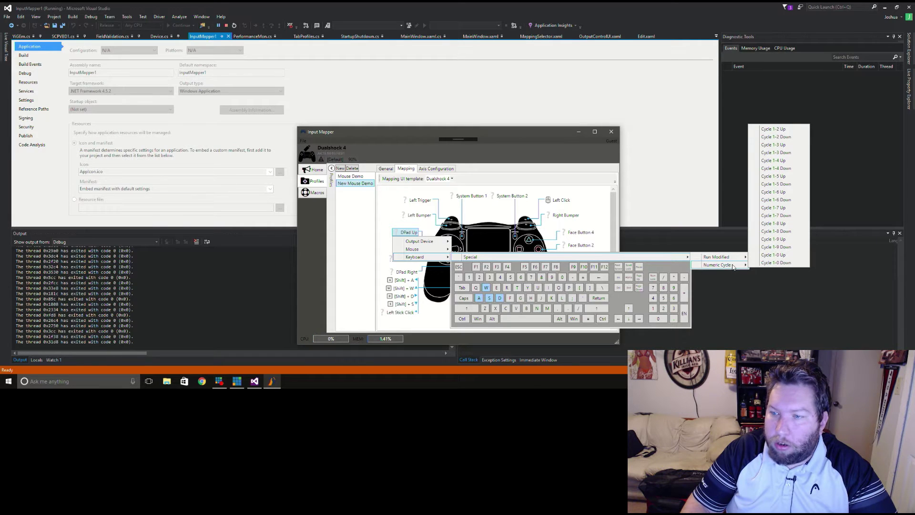
left_click(787, 208)
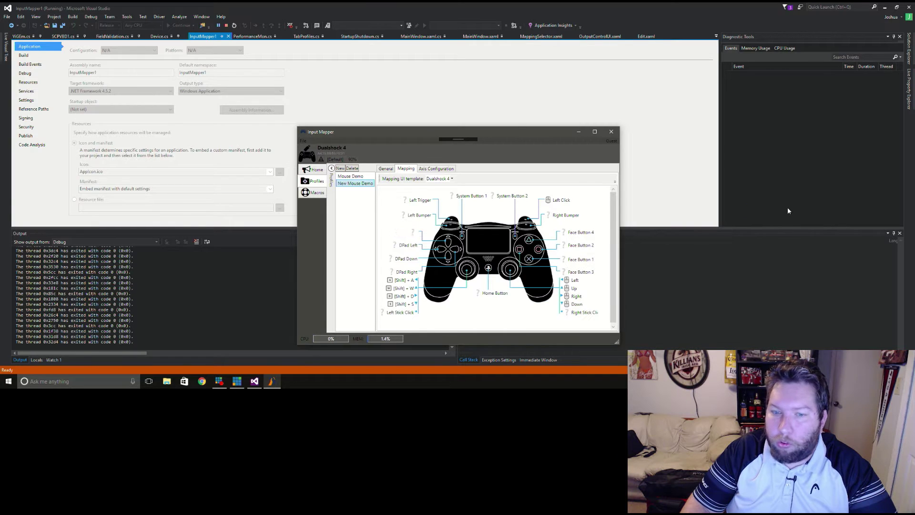
- Set DPad Down to Numeric Cycle 1-7 Down
left_click(412, 260)
mouse_move(422, 284)
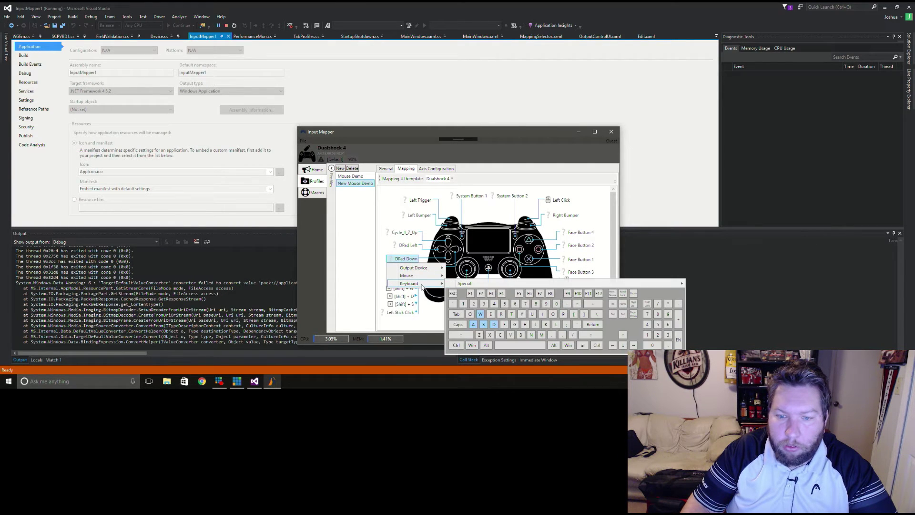
mouse_move(657, 285)
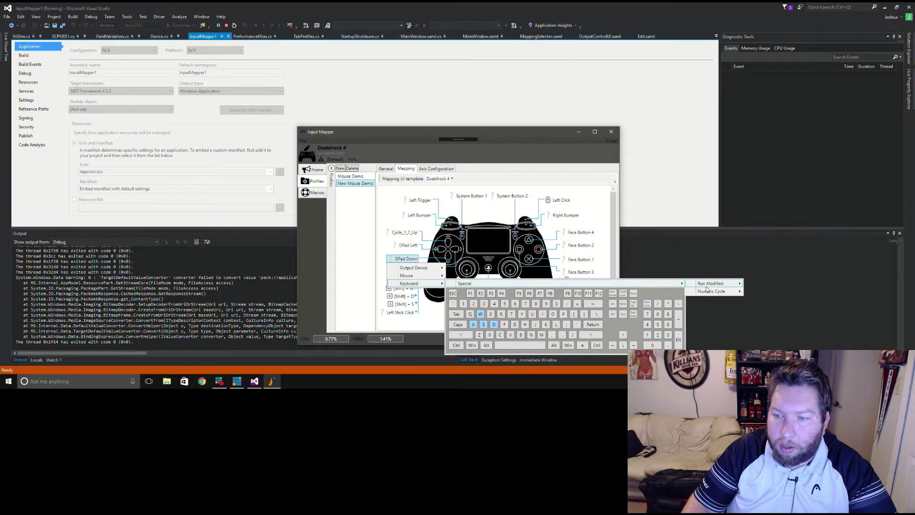
mouse_move(715, 291)
left_click(777, 242)
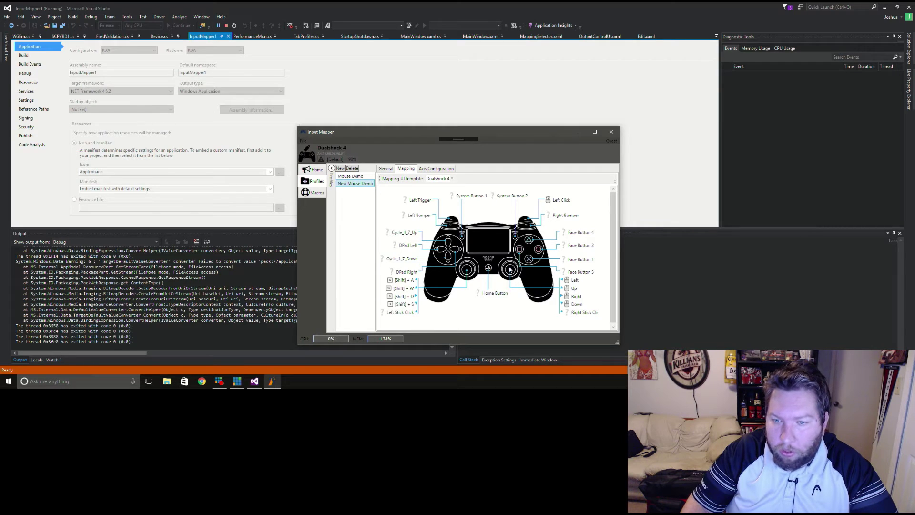
- Map Face Button 1 to the keyboard Space key
left_click(577, 260)
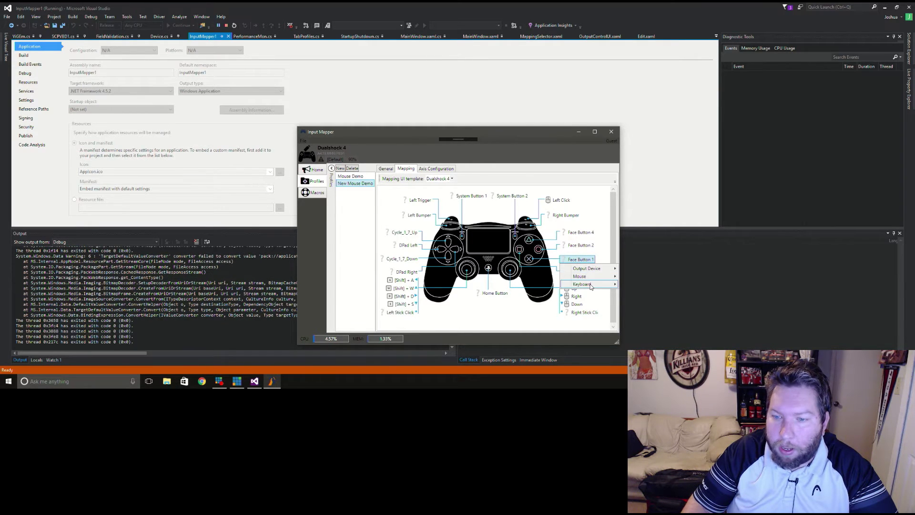
mouse_move(591, 286)
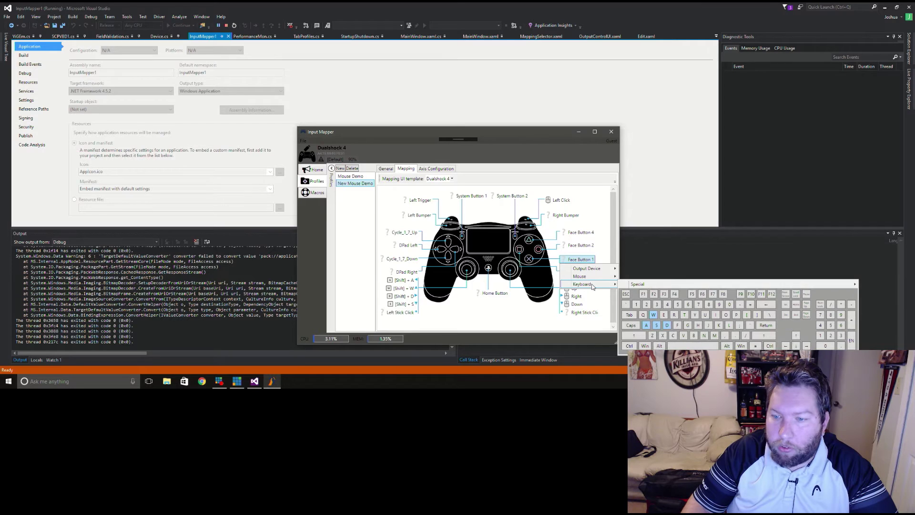
left_click(698, 348)
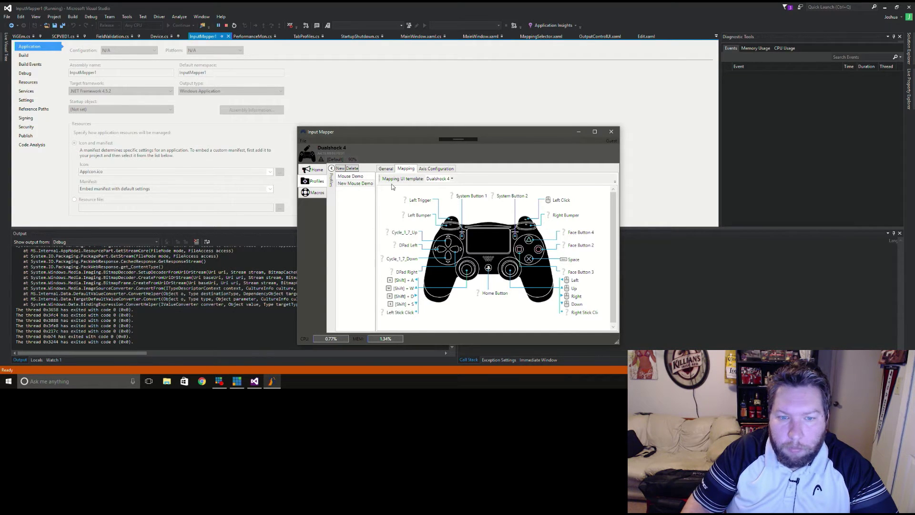
- Check New Mouse Demo's name and output driver on the General tab, then return to Mapping
left_click(370, 184)
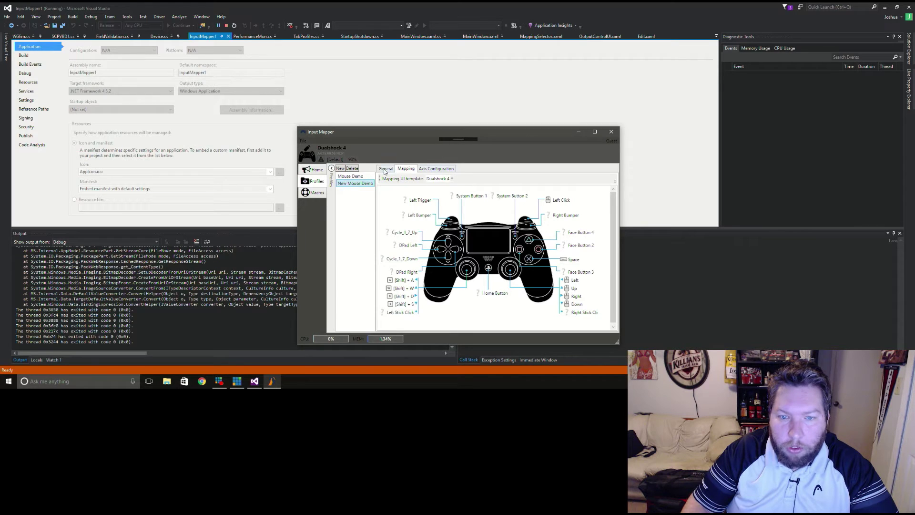
left_click(390, 172)
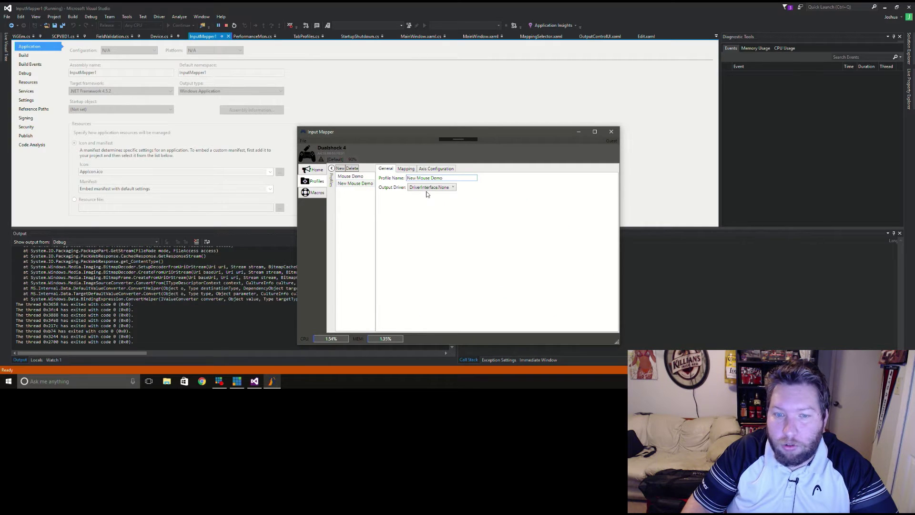
left_click(407, 169)
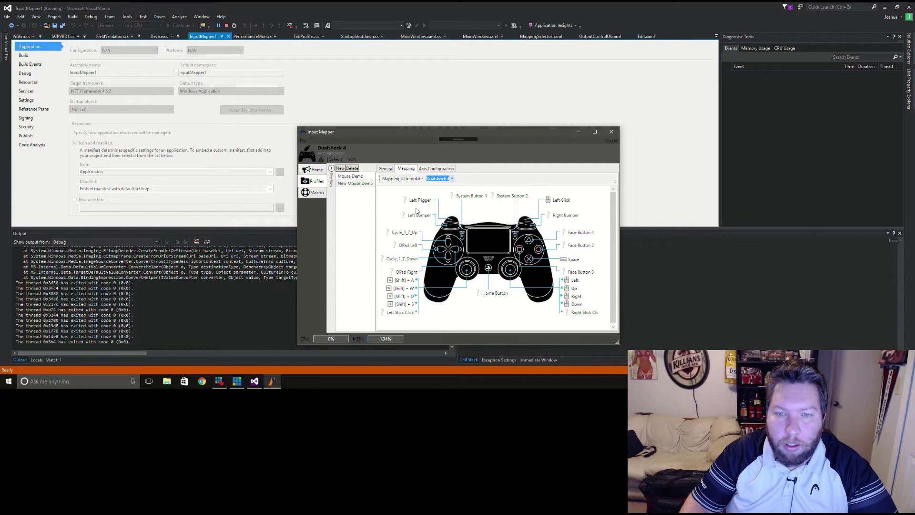
left_click(335, 159)
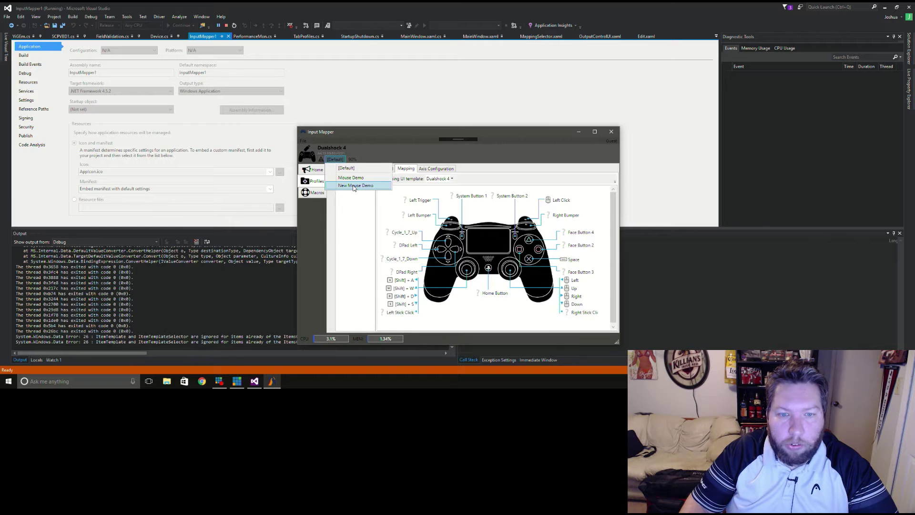
left_click(355, 185)
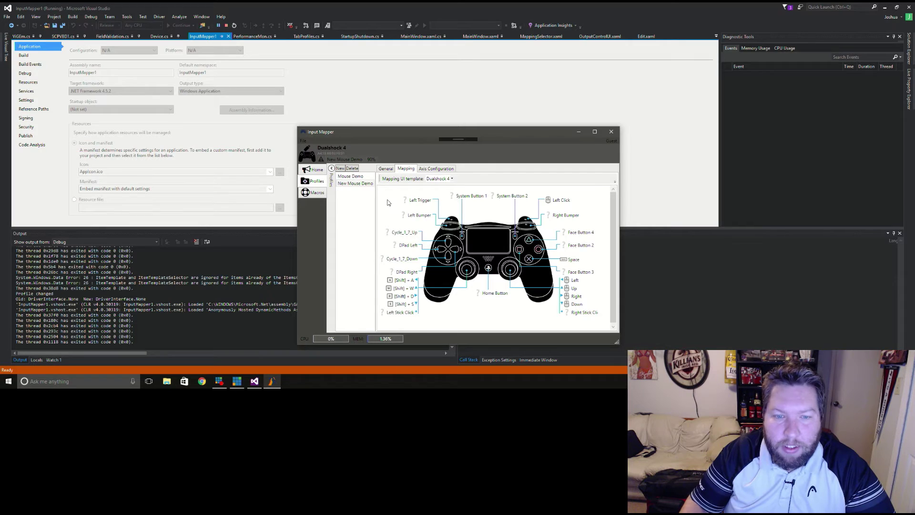
left_click(344, 159)
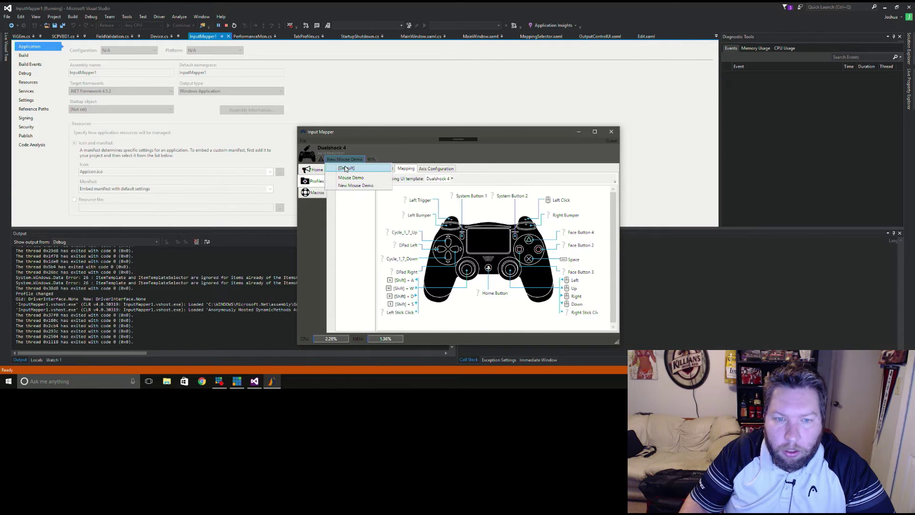
left_click(346, 168)
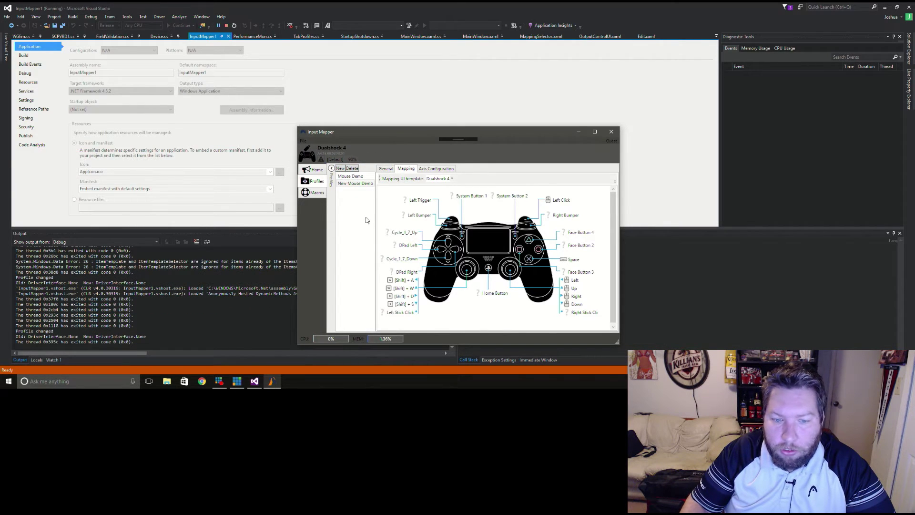
left_click(427, 173)
- Move the window higher and enlarge it to reveal the Right Trigger axis settings
left_click_drag(487, 133, 478, 99)
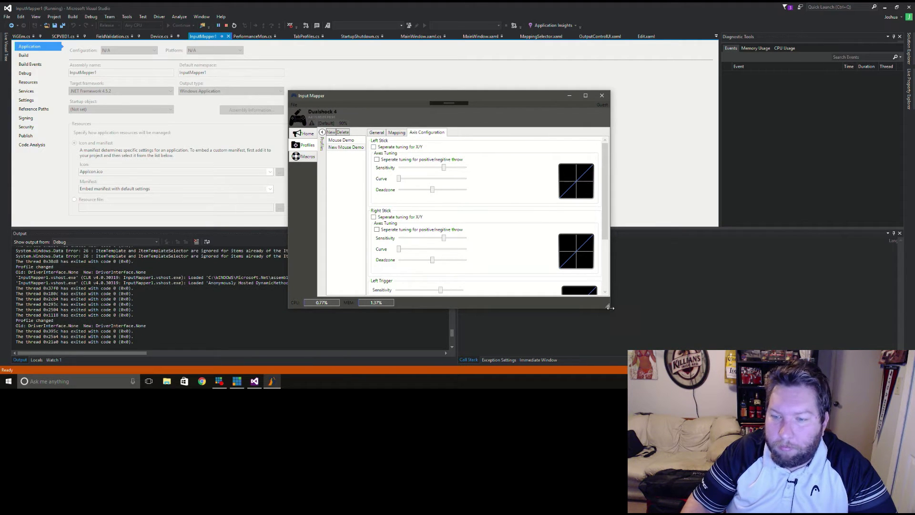
left_click_drag(609, 307, 623, 349)
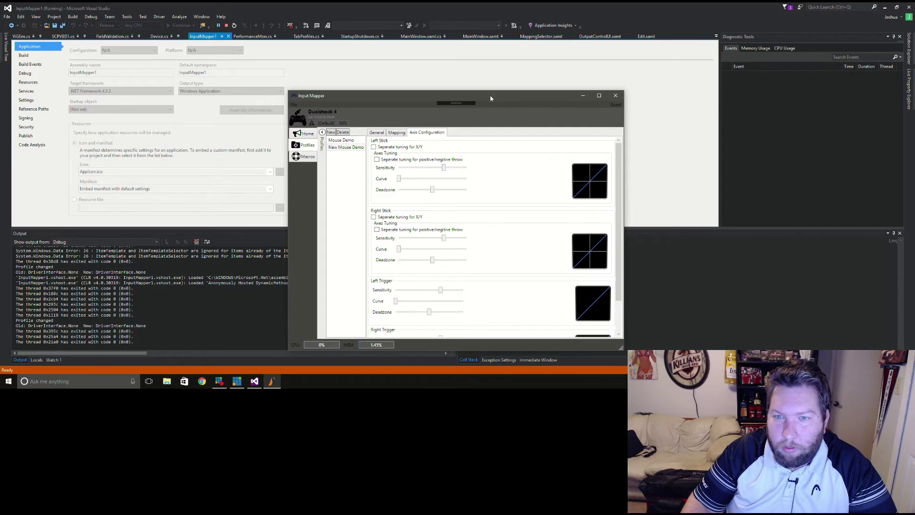
left_click_drag(490, 98, 471, 33)
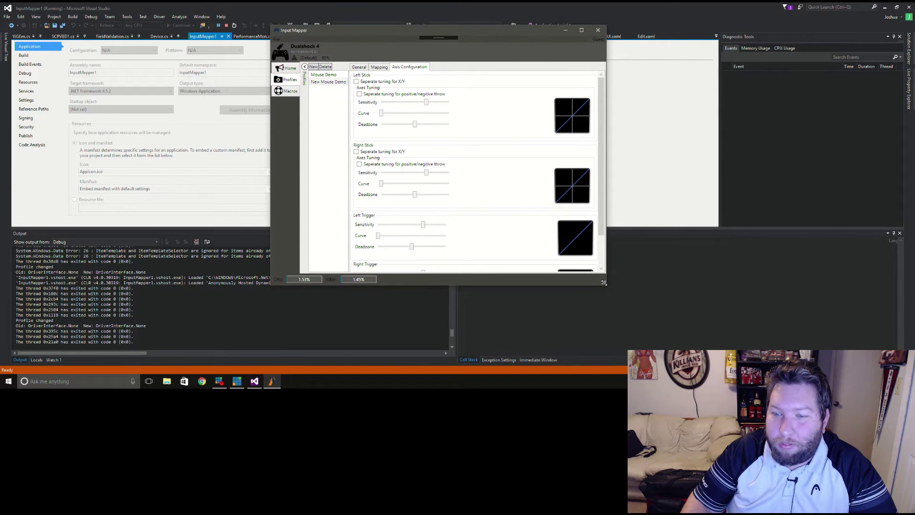
left_click_drag(604, 283, 614, 344)
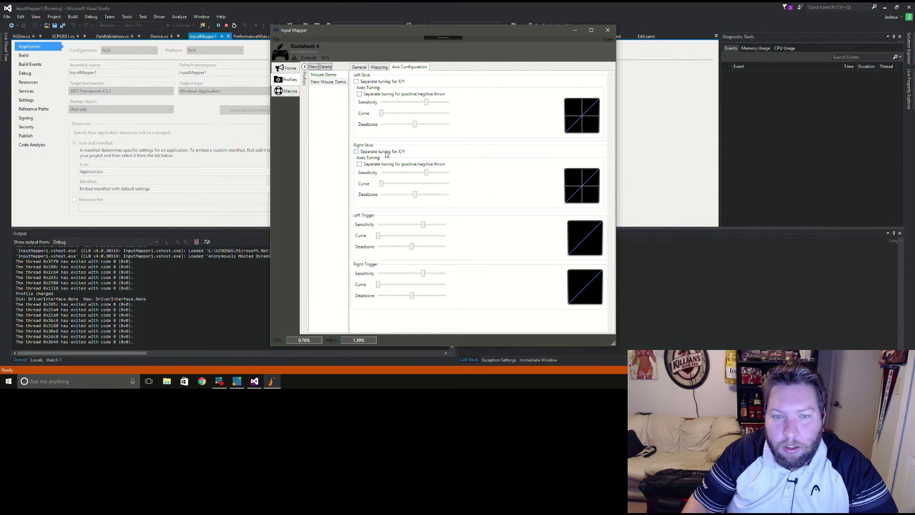
- Toggle the Right Stick's separate X/Y and positive/negative tuning on, then back off
left_click(386, 153)
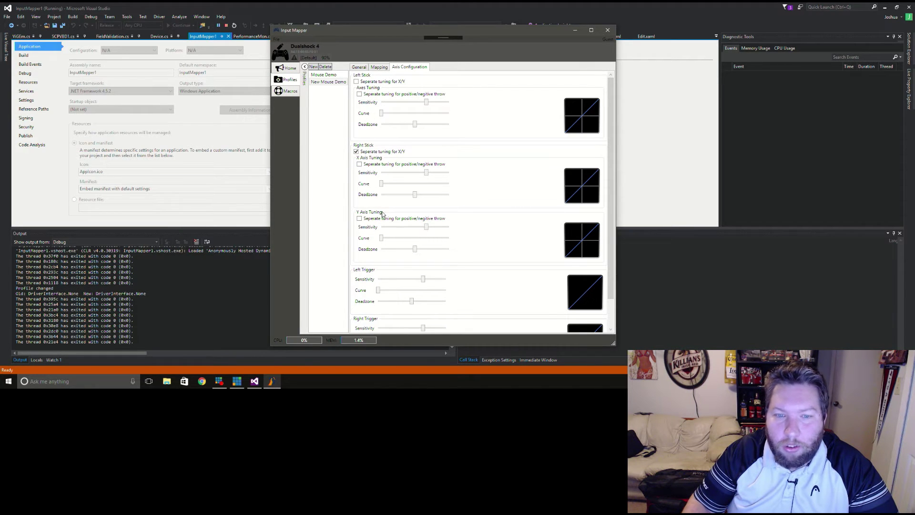
left_click(379, 165)
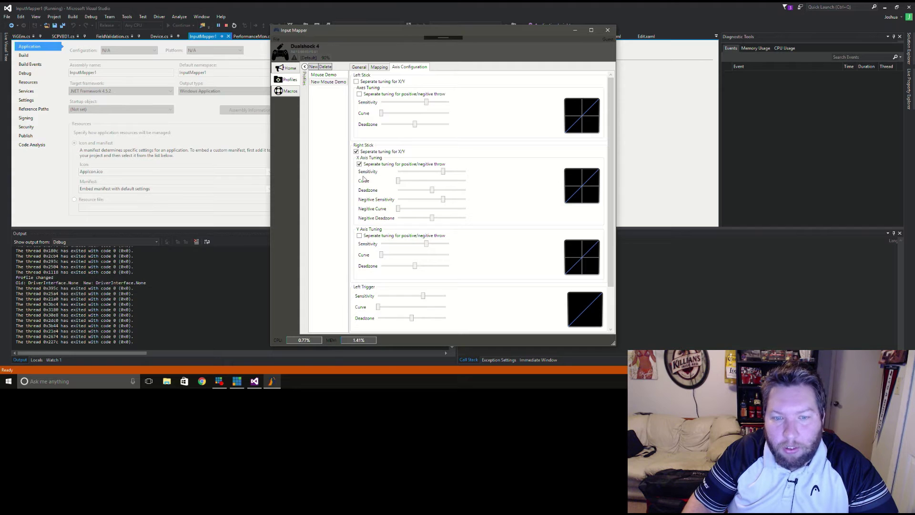
left_click(379, 236)
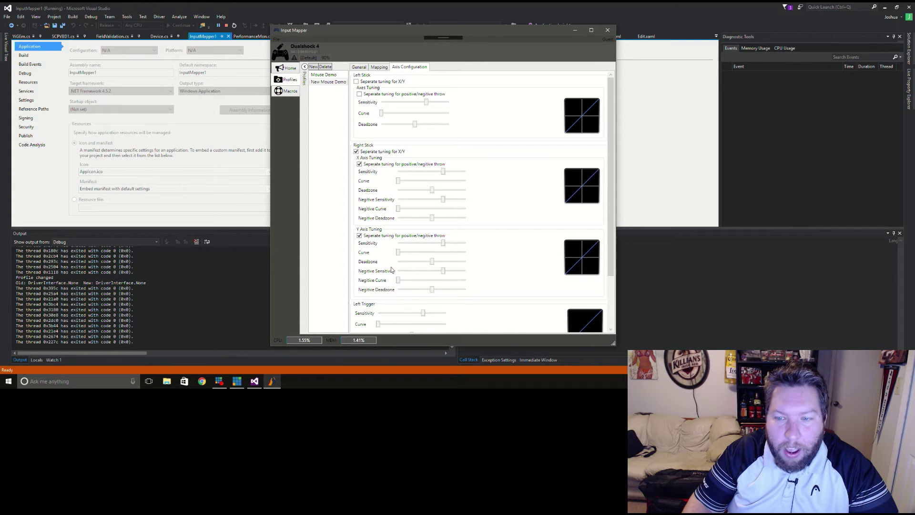
left_click(378, 165)
left_click(369, 219)
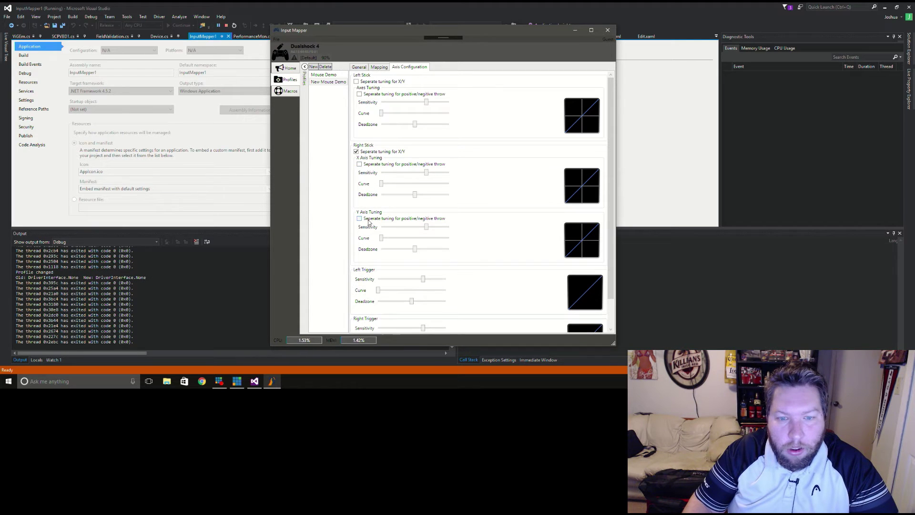
left_click(373, 152)
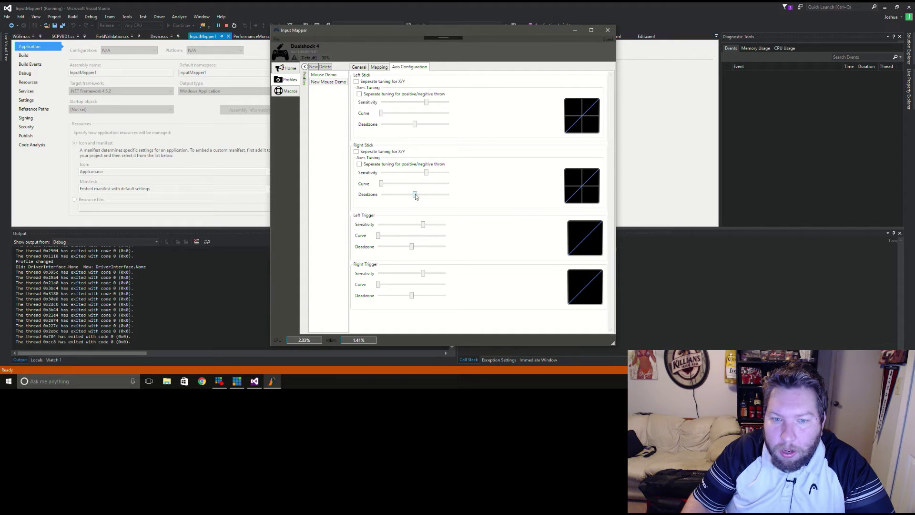
- Widen the right stick deadzone slightly and lower its sensitivity in Axis Configuration
left_click_drag(416, 193, 419, 194)
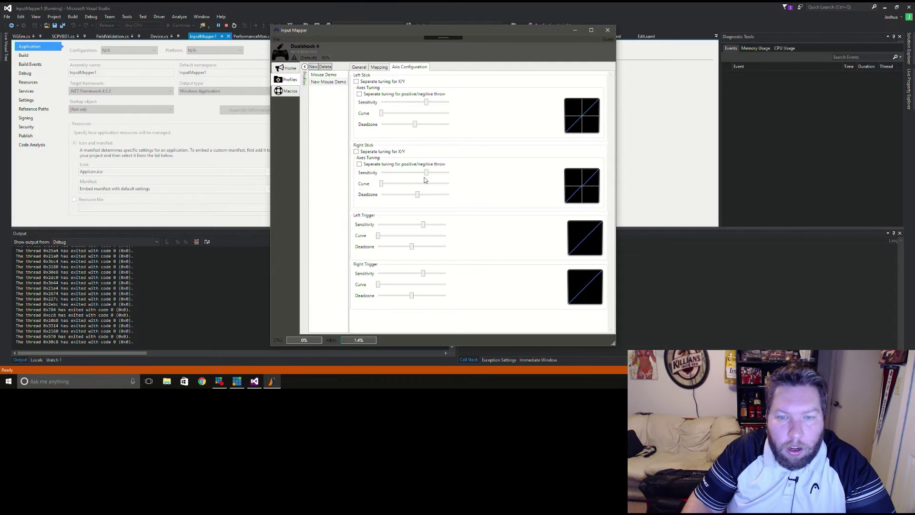
left_click_drag(427, 175, 416, 194)
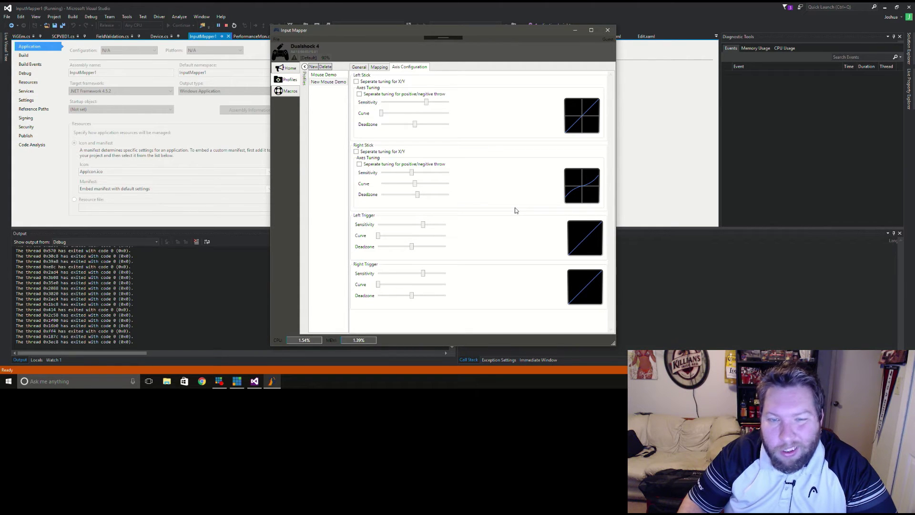
left_click_drag(437, 32, 447, 41)
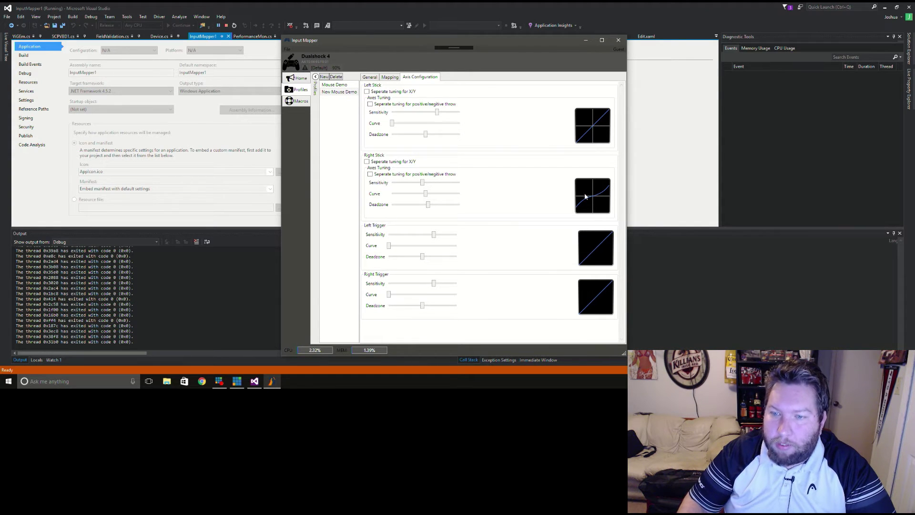
left_click(321, 68)
- Activate New Mouse Demo for the DualShock 4 and view its name and output driver
left_click(336, 94)
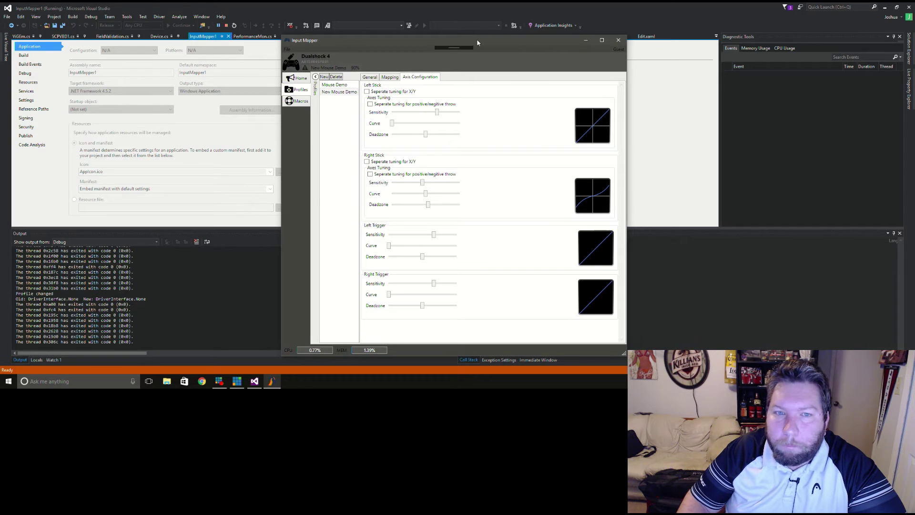
left_click_drag(477, 40, 489, 33)
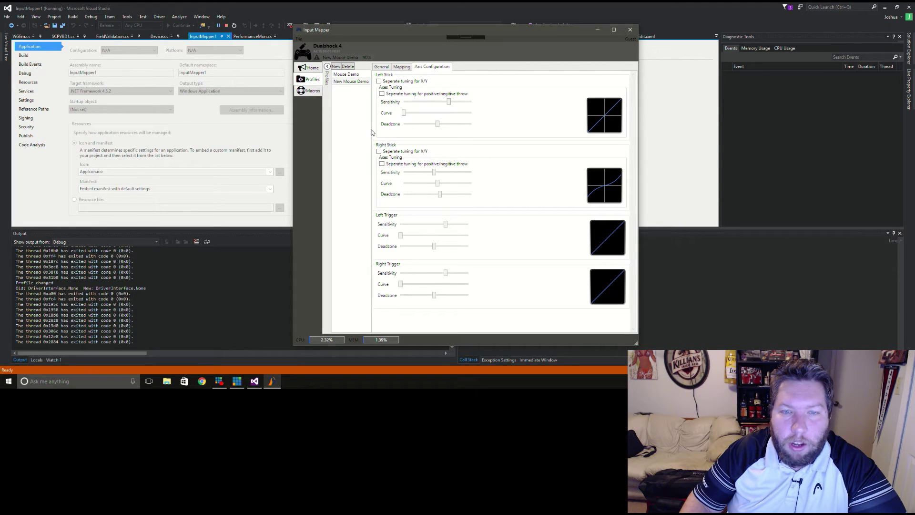
left_click(382, 66)
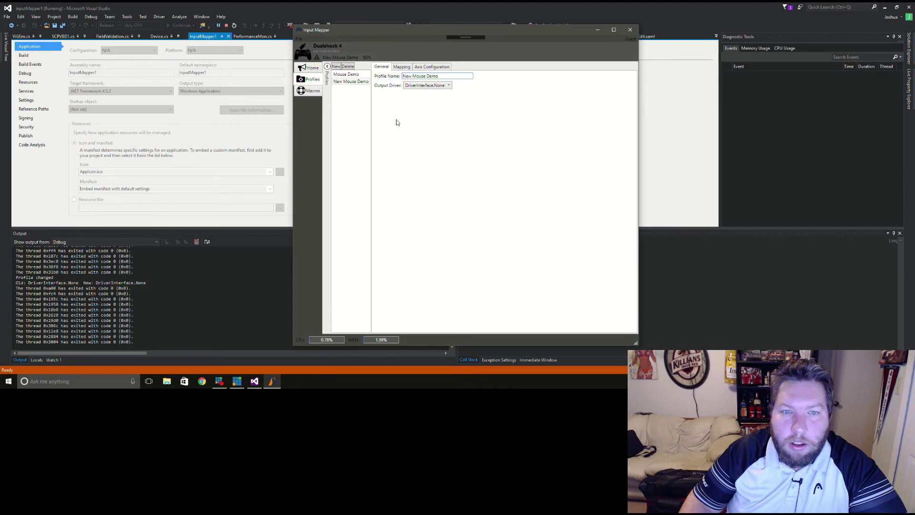
- Retry exclusive connection via the yellow warning icon, then minimize Visual Studio
left_click_drag(531, 30, 560, 33)
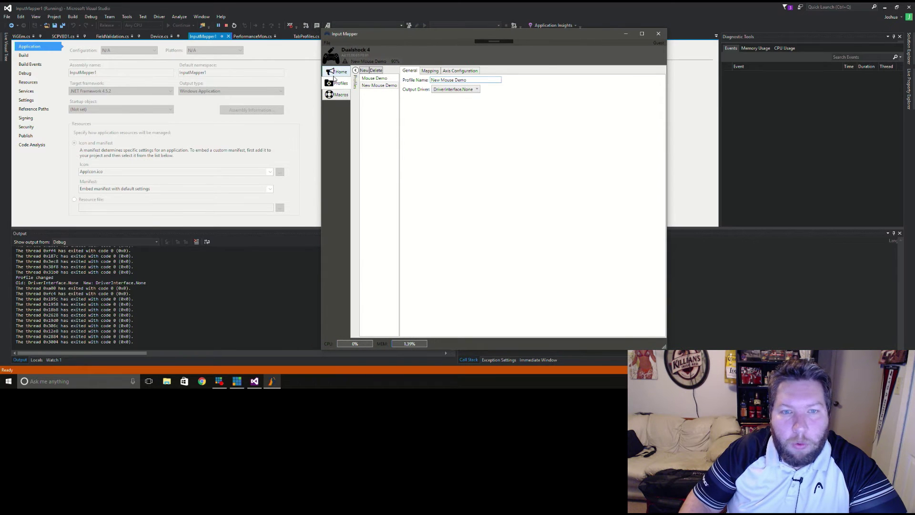
mouse_move(346, 64)
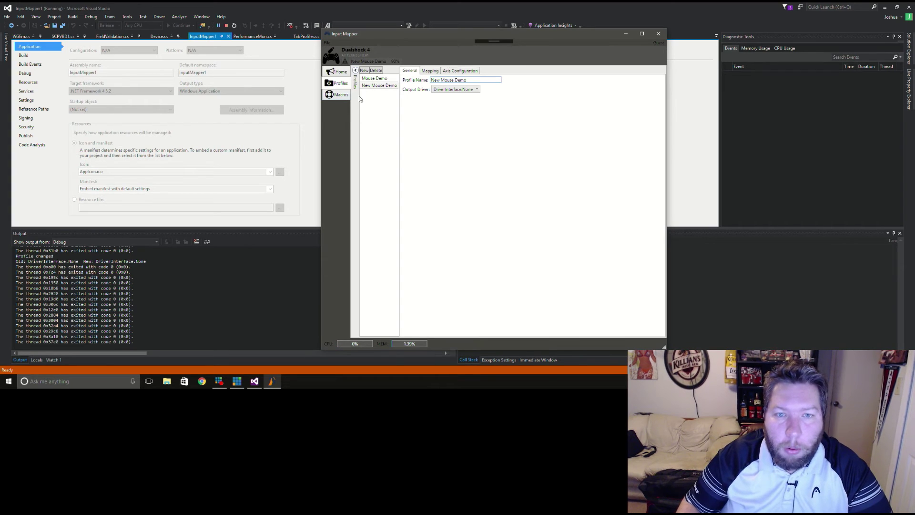
left_click(346, 62)
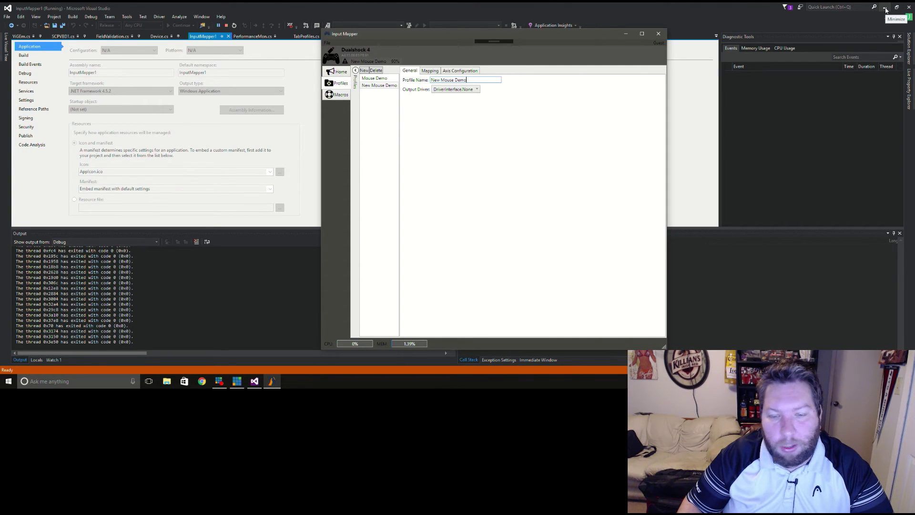
left_click(885, 9)
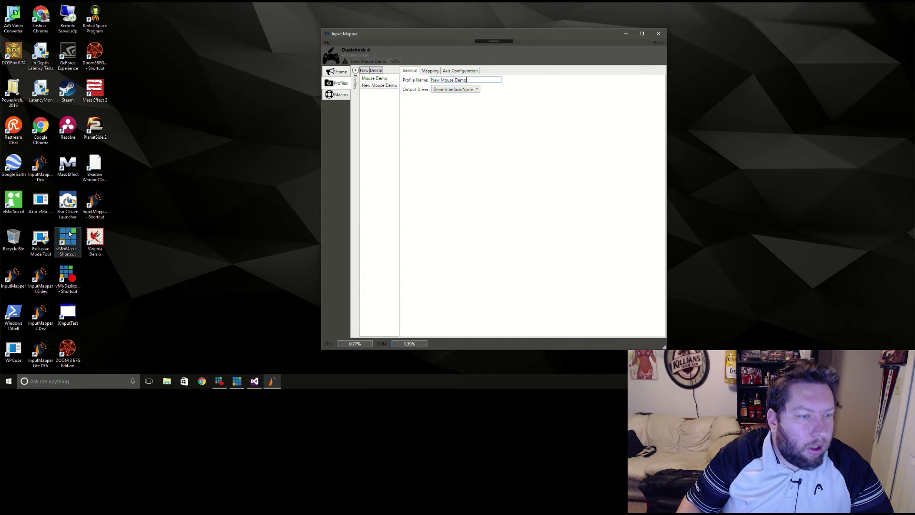
- Launch the Exclusive Mode Tool from its desktop shortcut
left_click(41, 238)
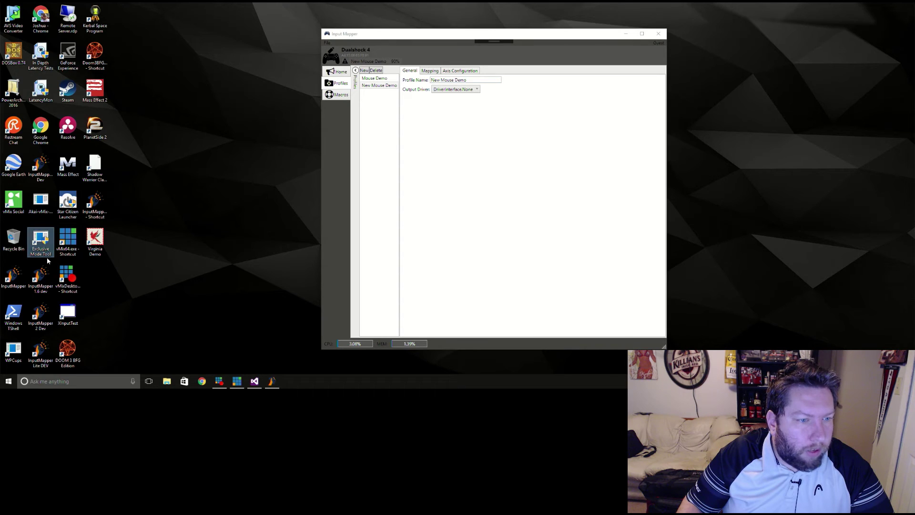
double_click(40, 238)
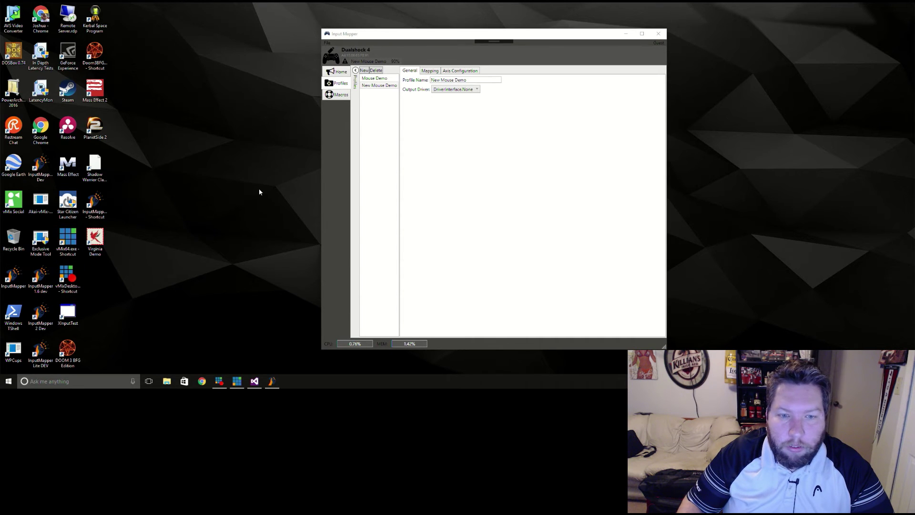
left_click_drag(481, 33, 447, 33)
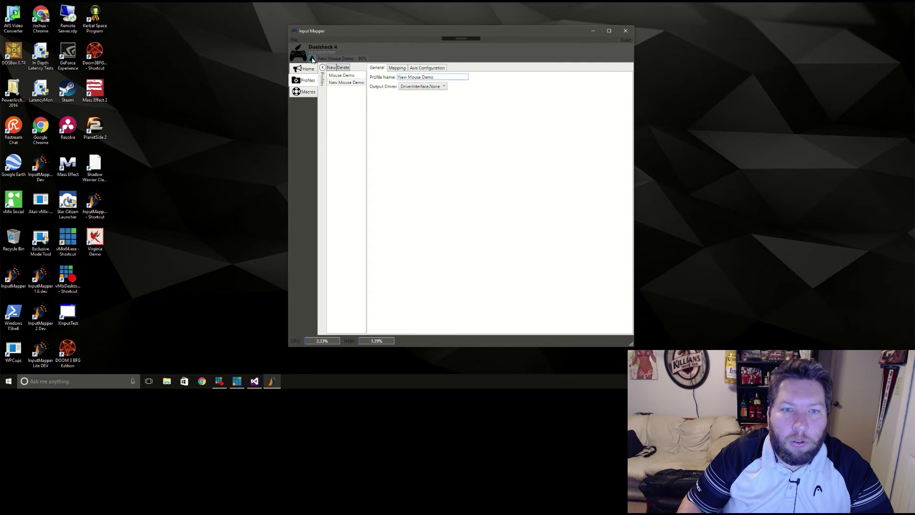
- Retry the exclusive DualShock 4 connection from the warning icon beside New Mouse Demo
mouse_move(313, 59)
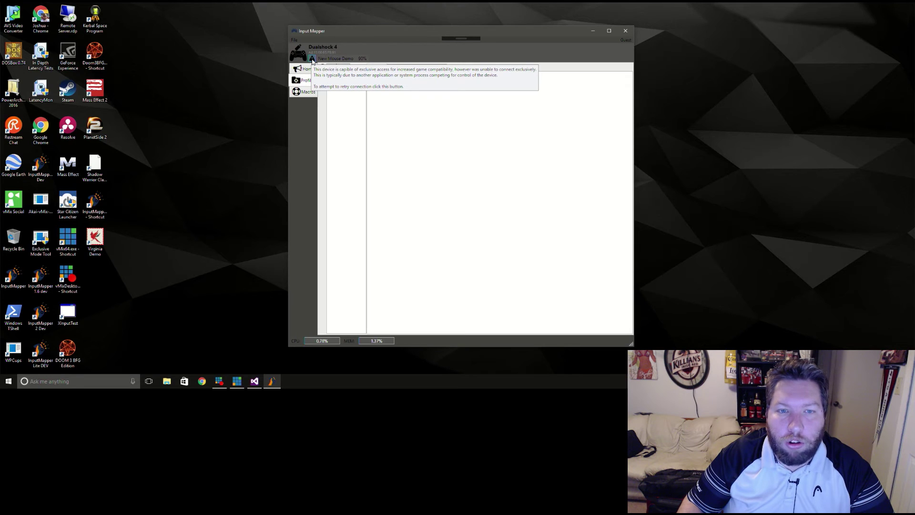
left_click(312, 59)
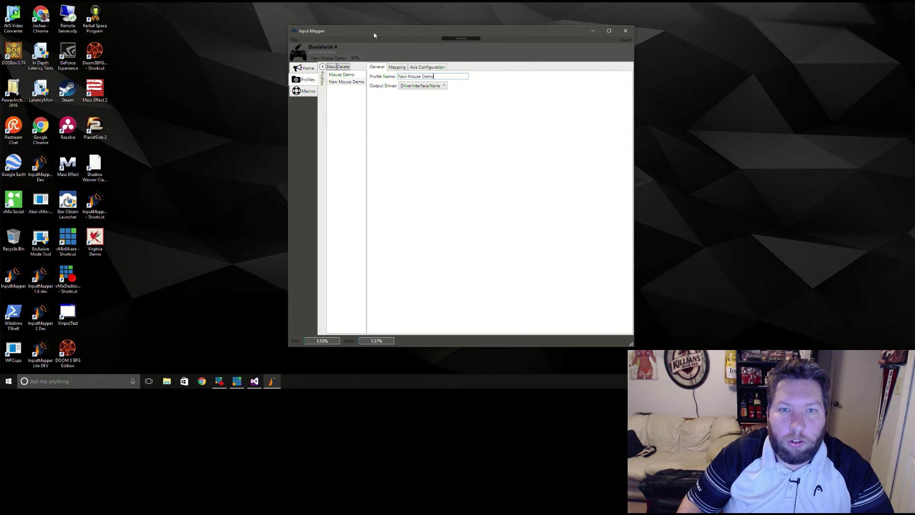
left_click_drag(374, 35, 392, 42)
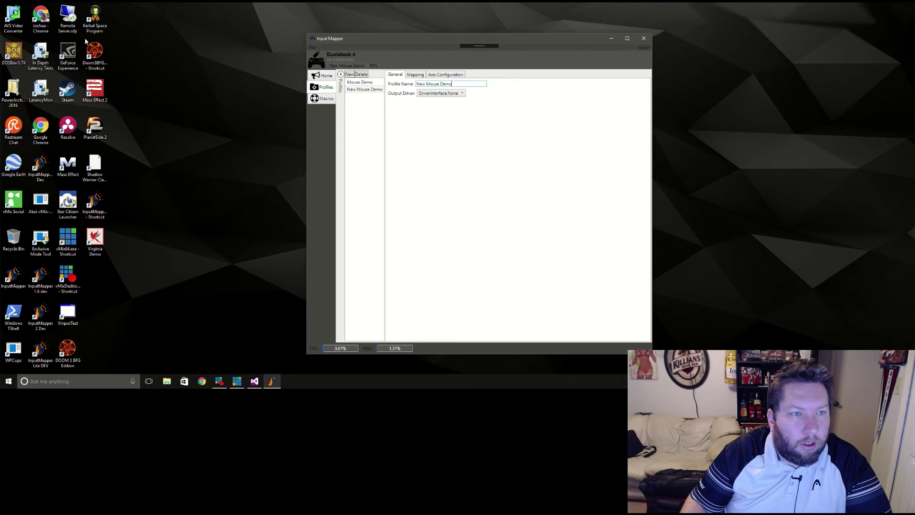
left_click(94, 54)
- Launch Doom3BFG from the desktop and pick classic DOOM
double_click(94, 55)
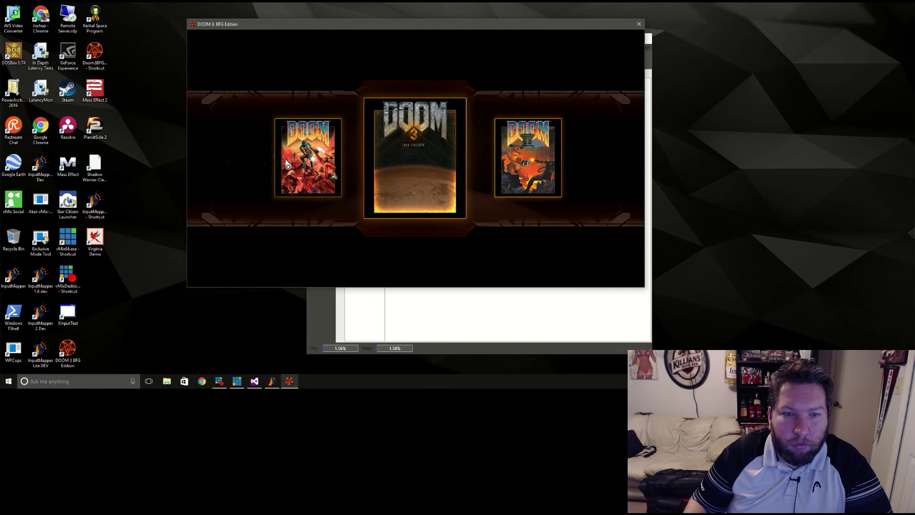
key("Return")
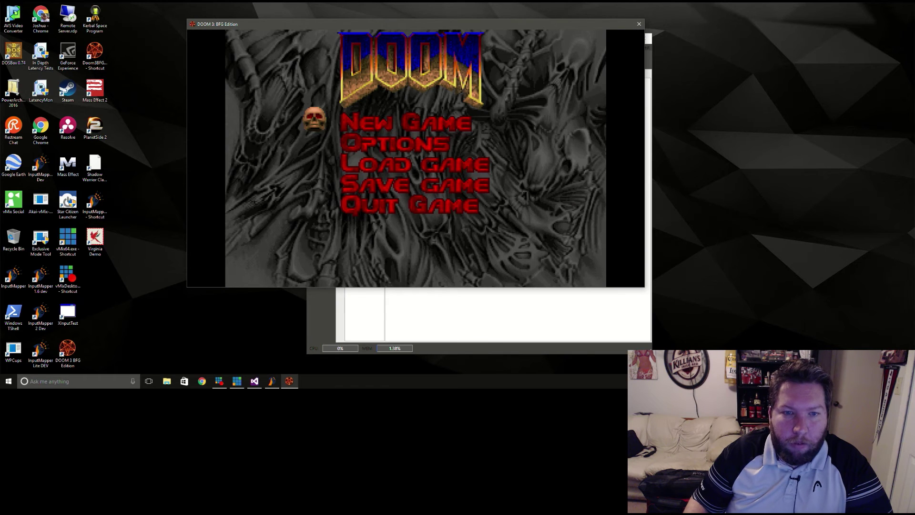
- Begin a New Game on Knee-Deep in the Dead at I'm Too Young To Die skill
key("Return")
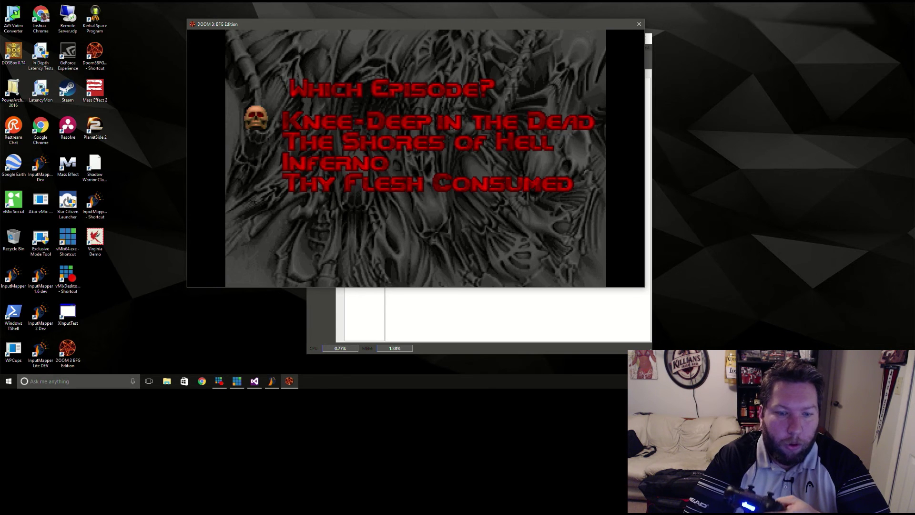
key("Return")
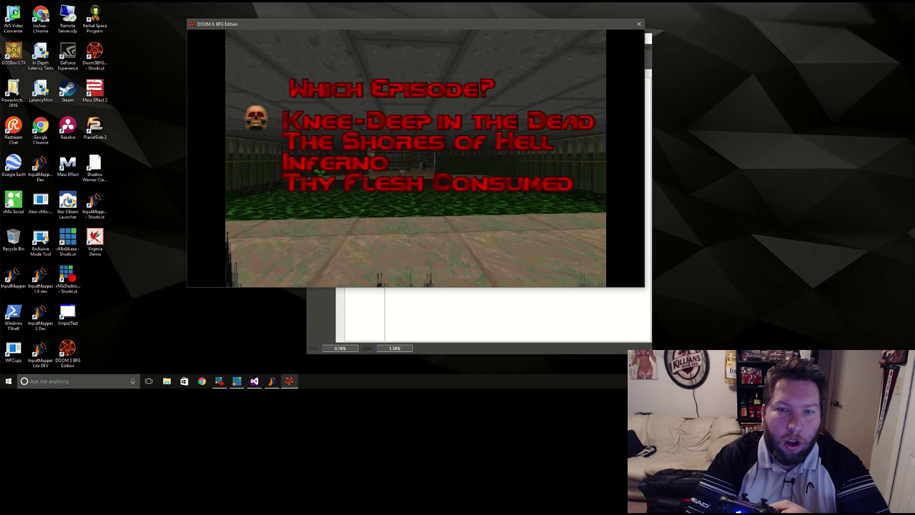
key("Up")
key("Up")
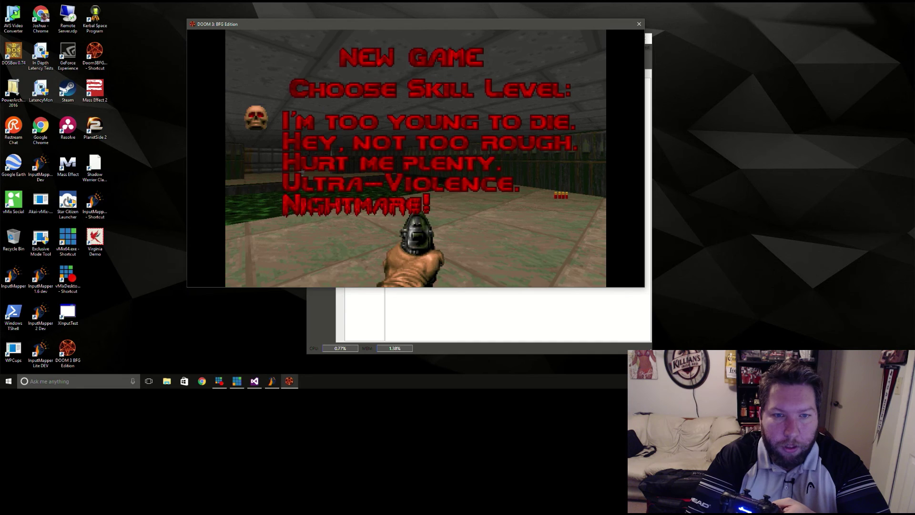
key("Return")
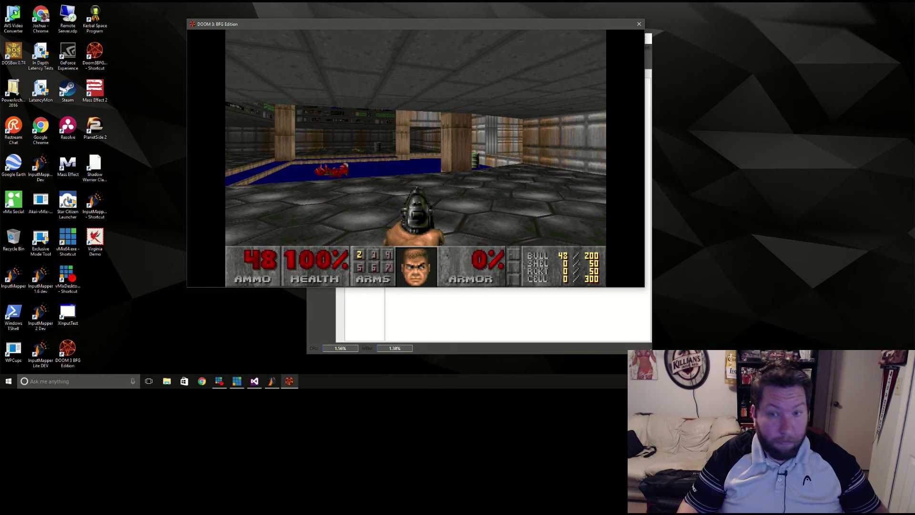
- Turn the view left and right, then step forward into the corridor
key("Left")
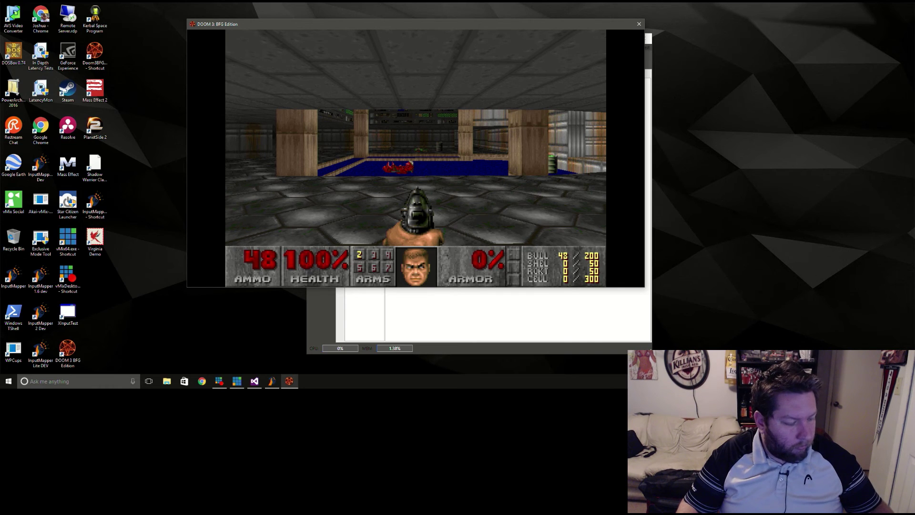
key("Left")
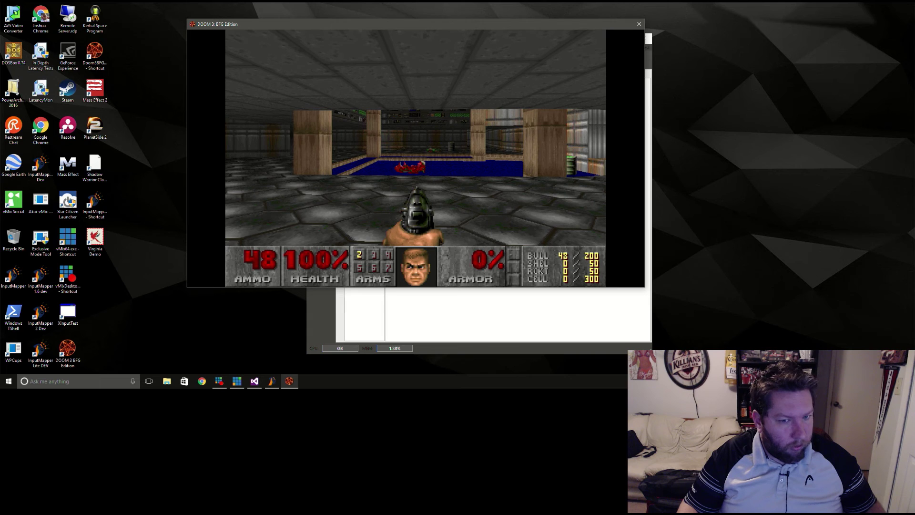
key("Left")
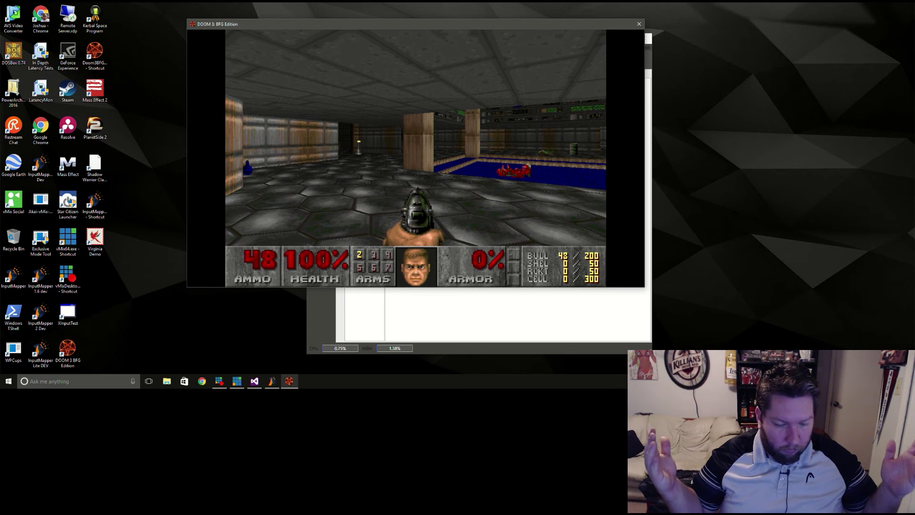
key("Right")
key("Left")
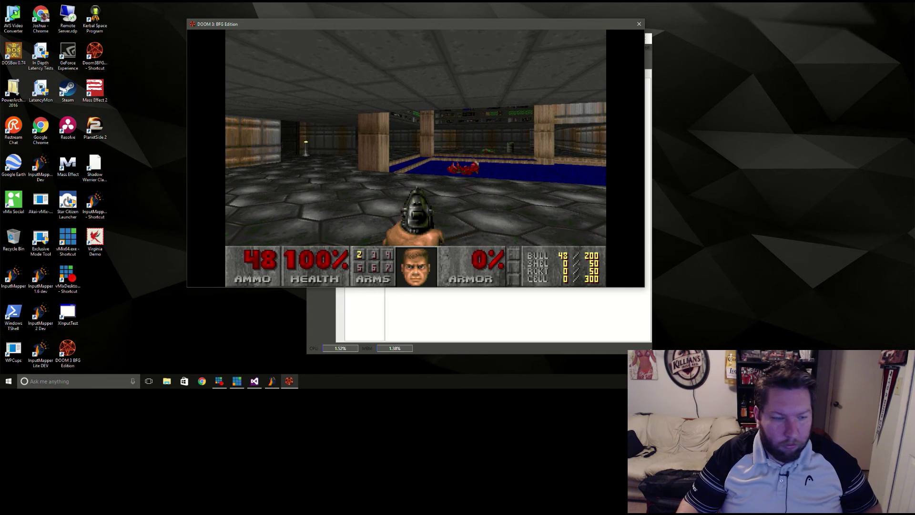
key("Left")
key("Right")
key("Up")
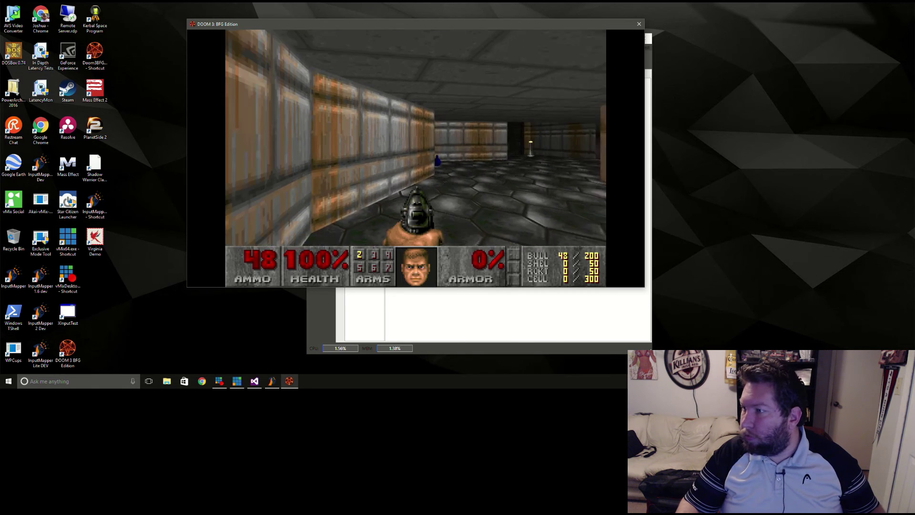
- Sweep the view across the room, left to the wall and right past the pool
key("Left")
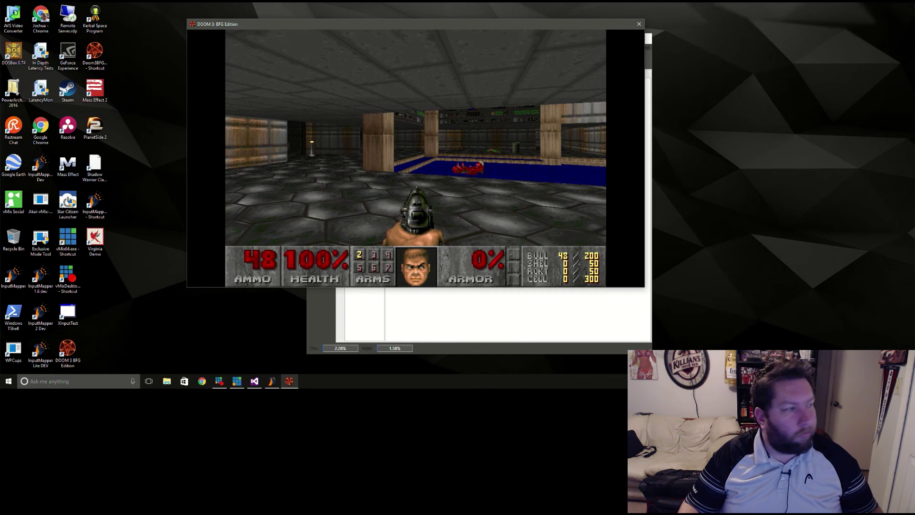
key("Left")
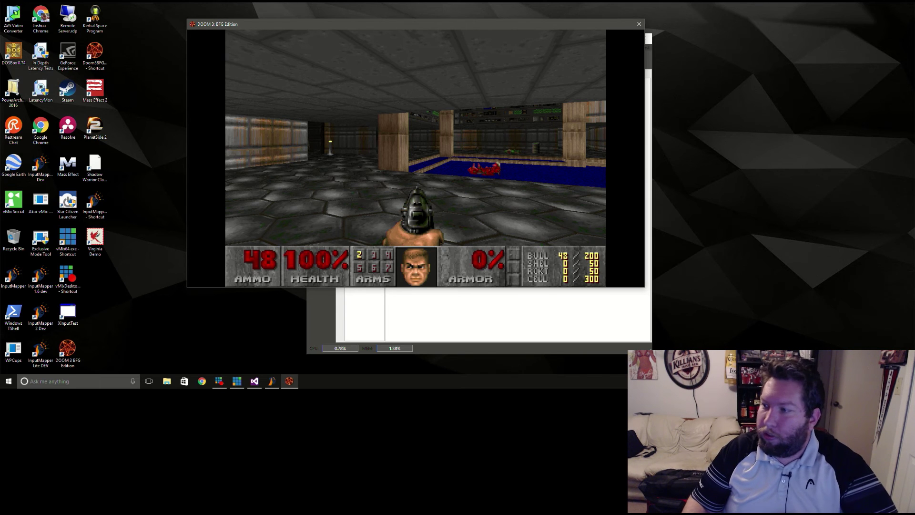
key("Left")
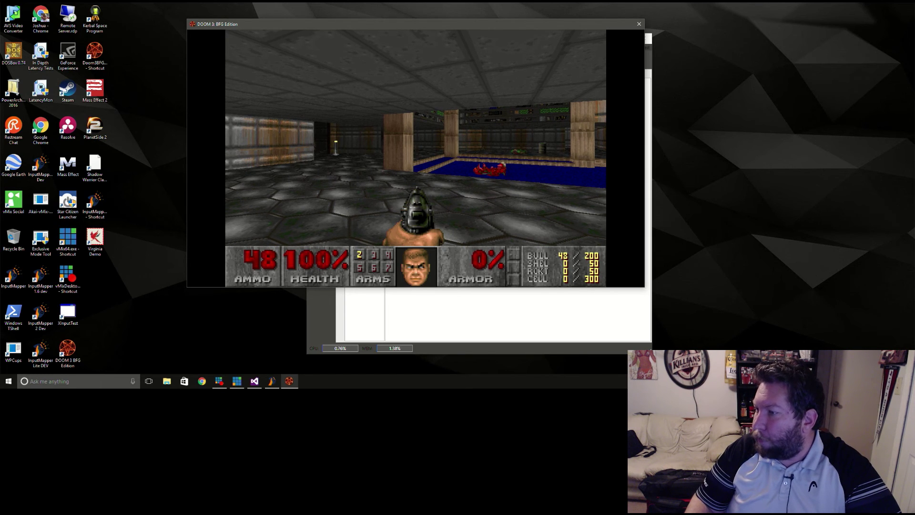
key("Left")
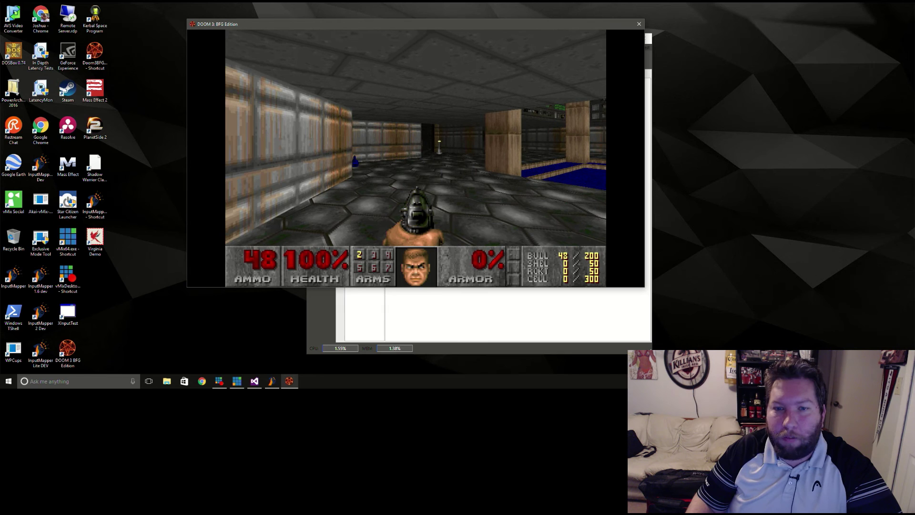
key("Right")
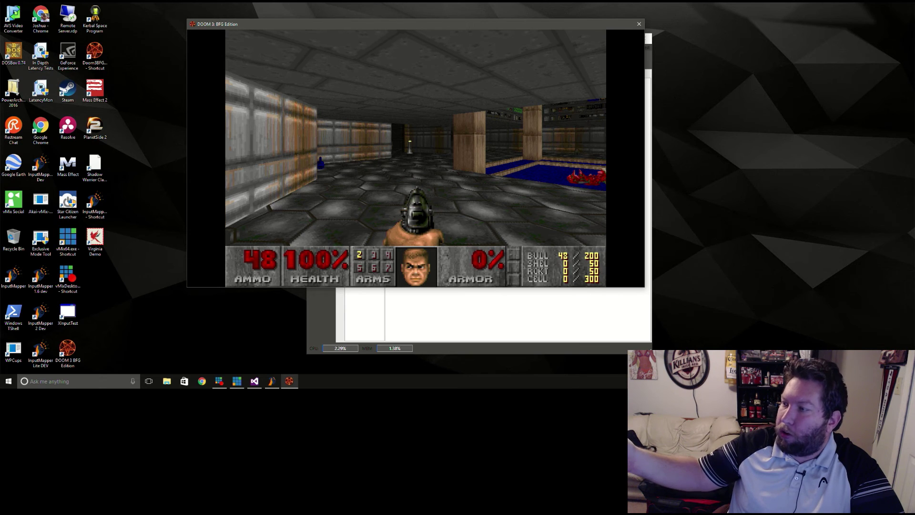
key("Right")
key("Right")
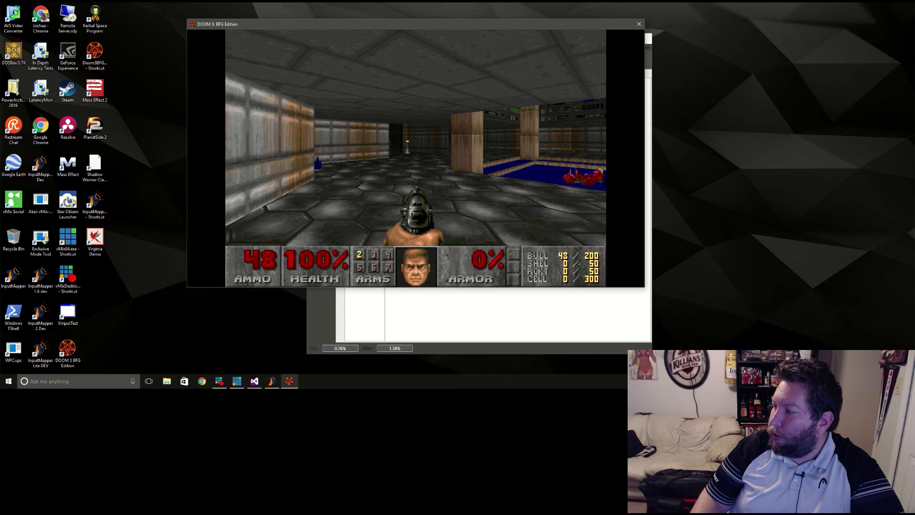
key("Right")
key("Right")
key("Right")
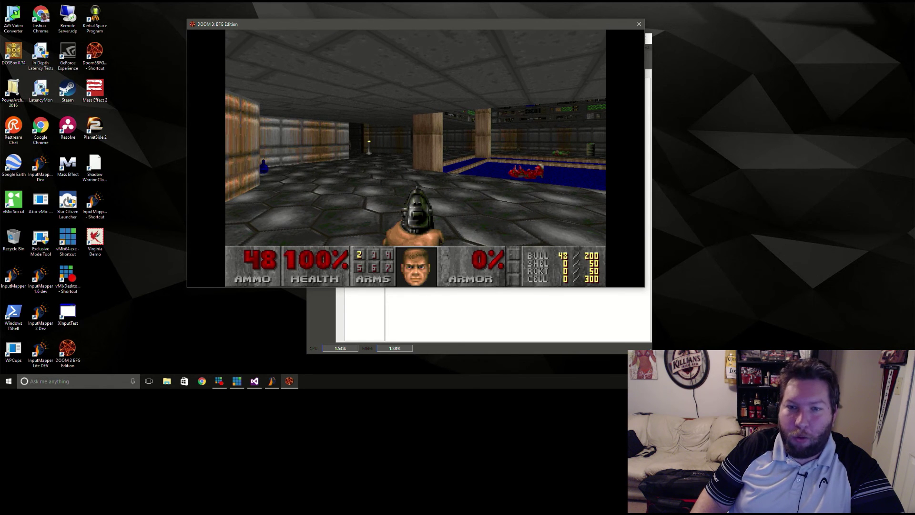
key("Left")
key("Left")
key("Left")
key("Left")
- Walk through the lit doorway and face the blue pool room
key("Up")
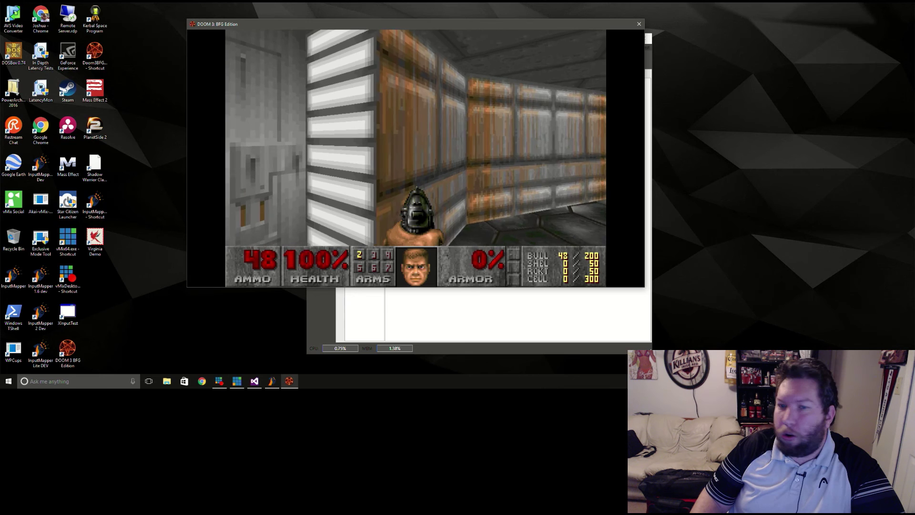
key("Right")
key("Up")
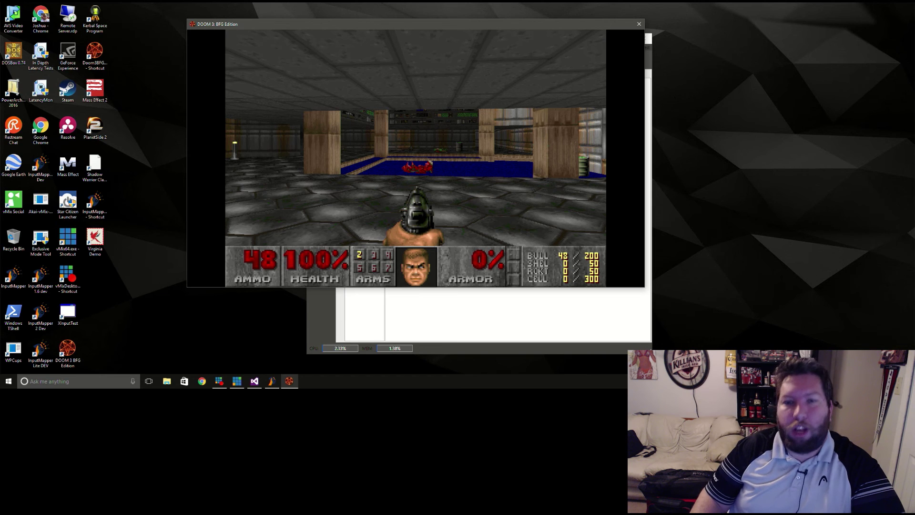
key("Left")
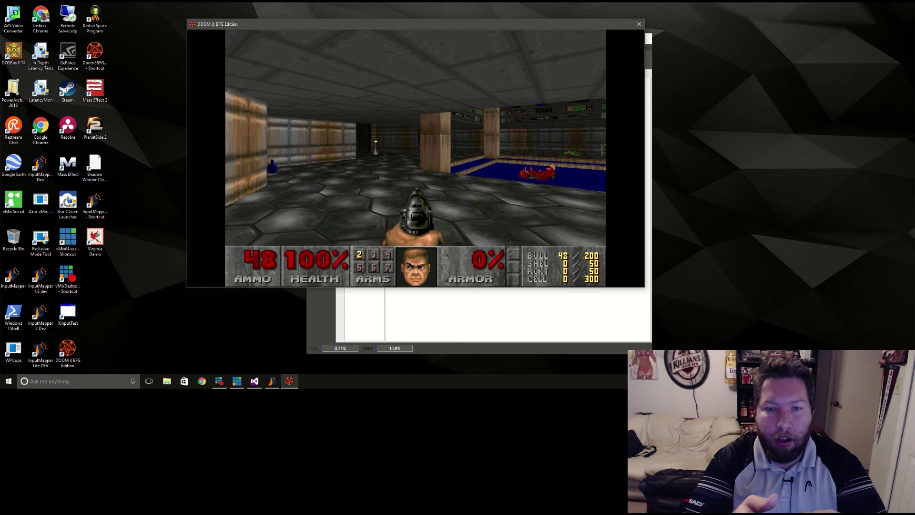
key("Right")
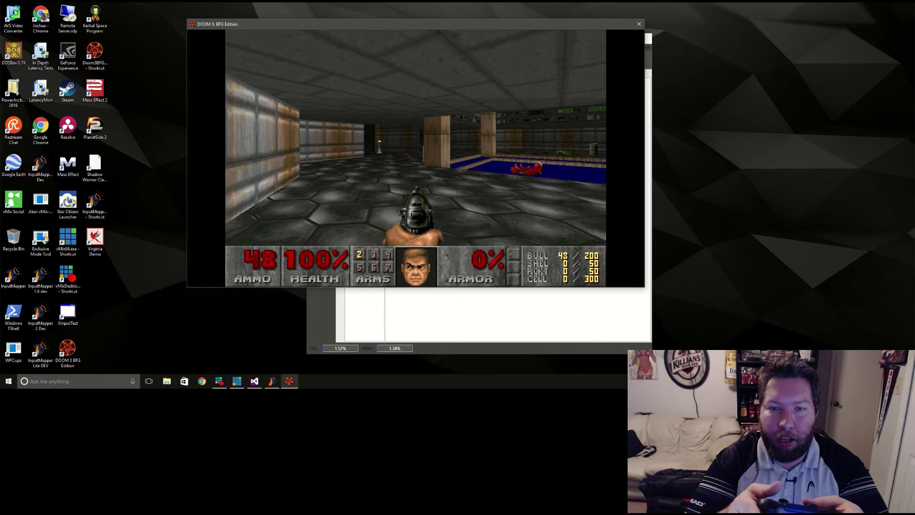
- Walk to the pillar and back, then turn toward the blue potion corridor
key("Up")
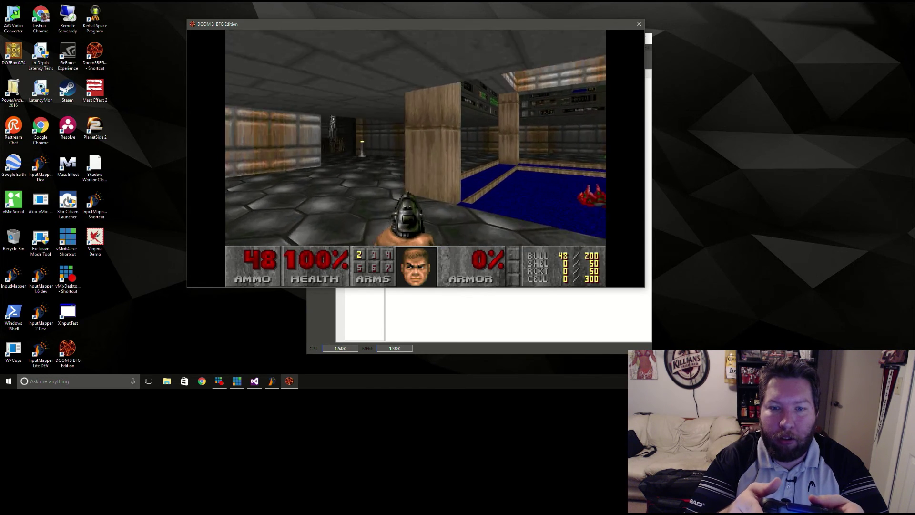
key("Down")
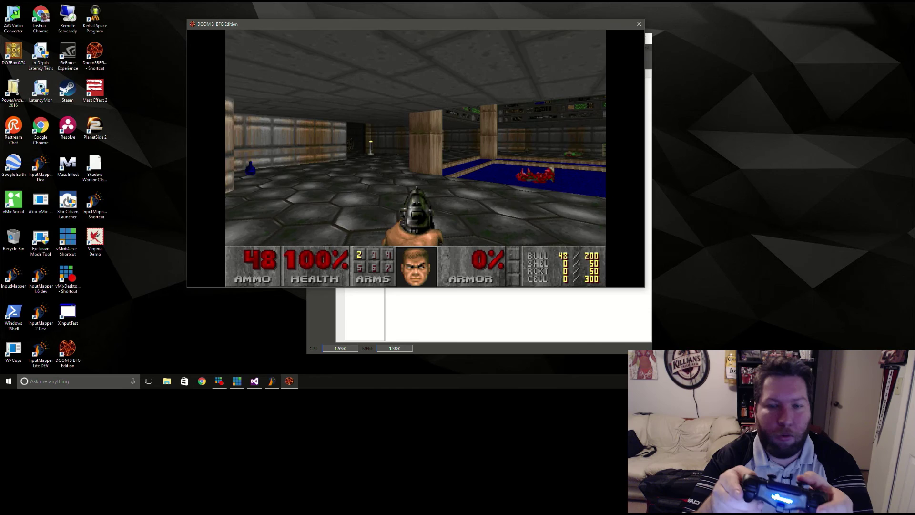
key("Up")
key("Up")
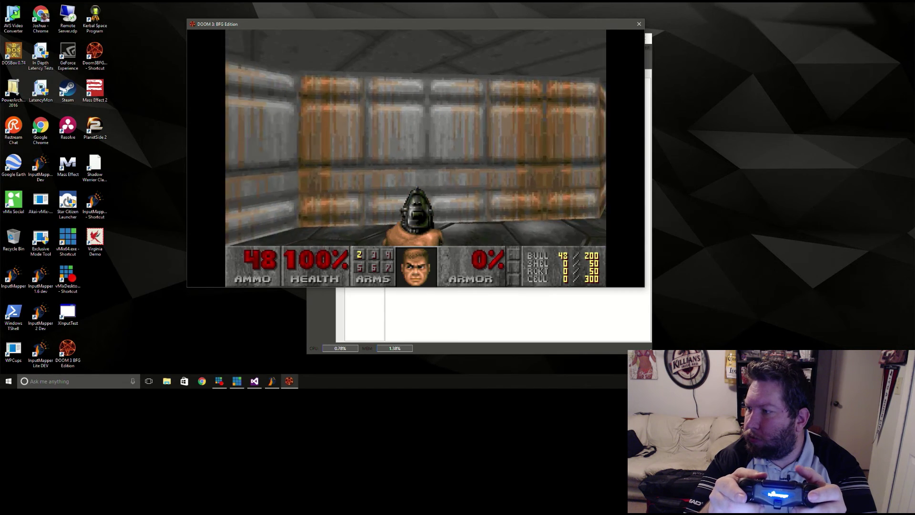
key("Right")
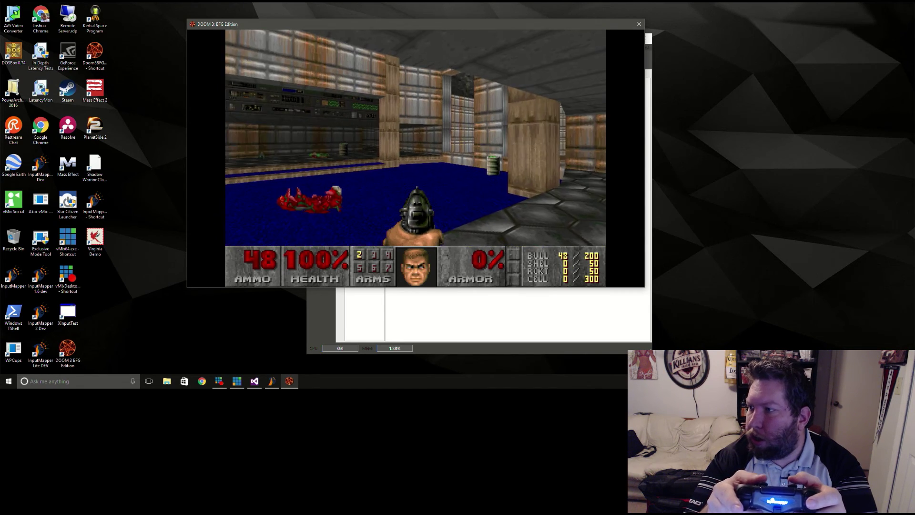
key("Right")
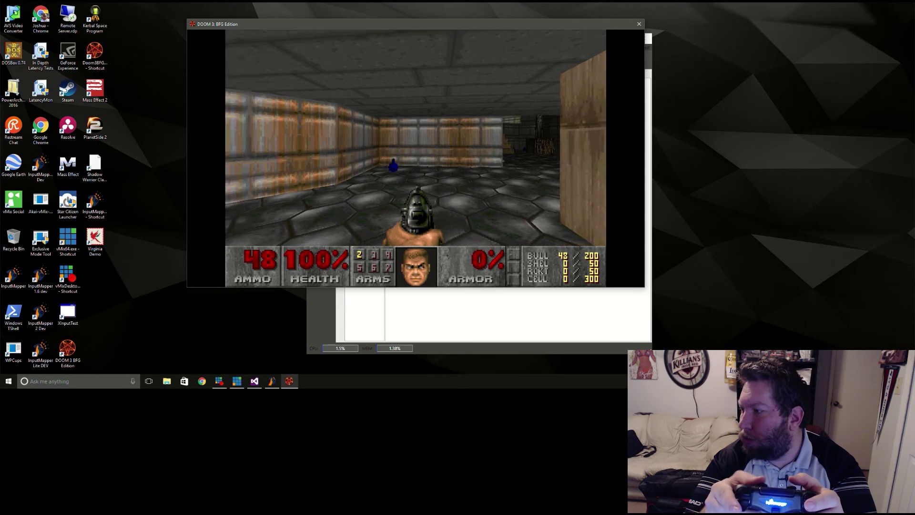
key("Right")
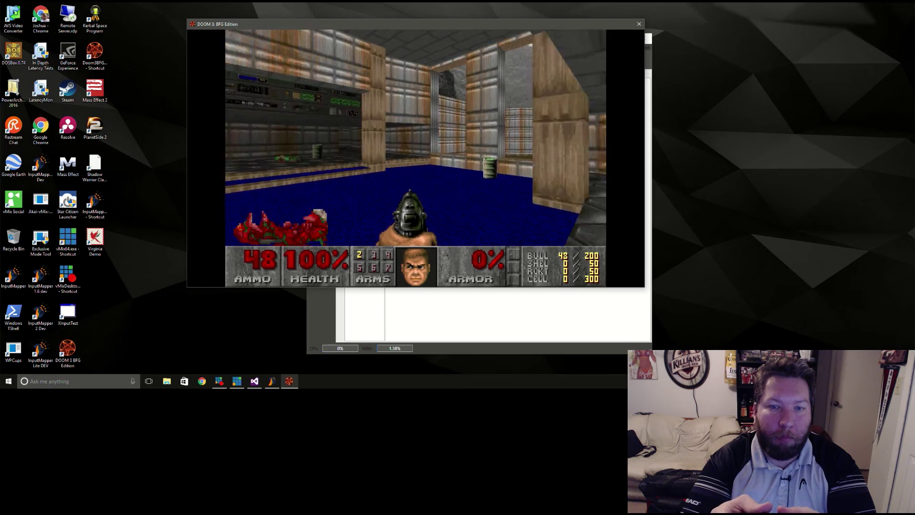
- Back onto the hex floor and fire the pistol several times
key("s")
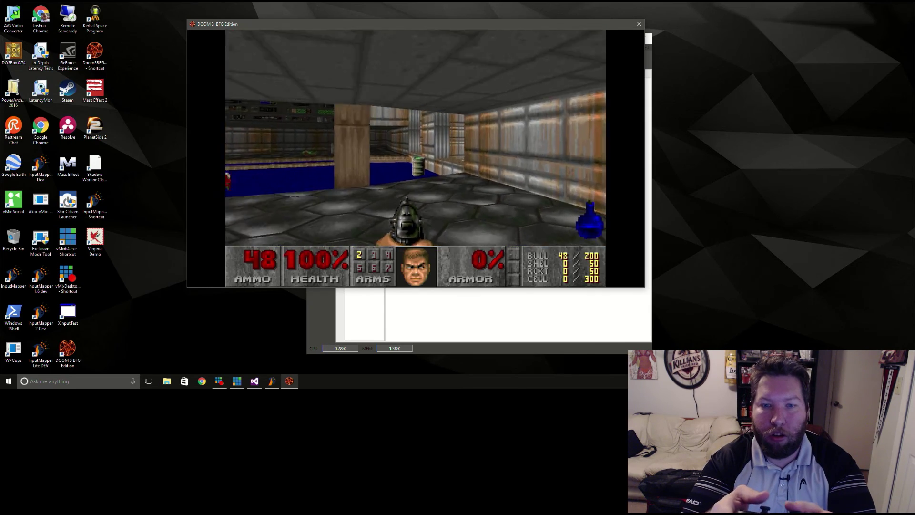
key("ctrl")
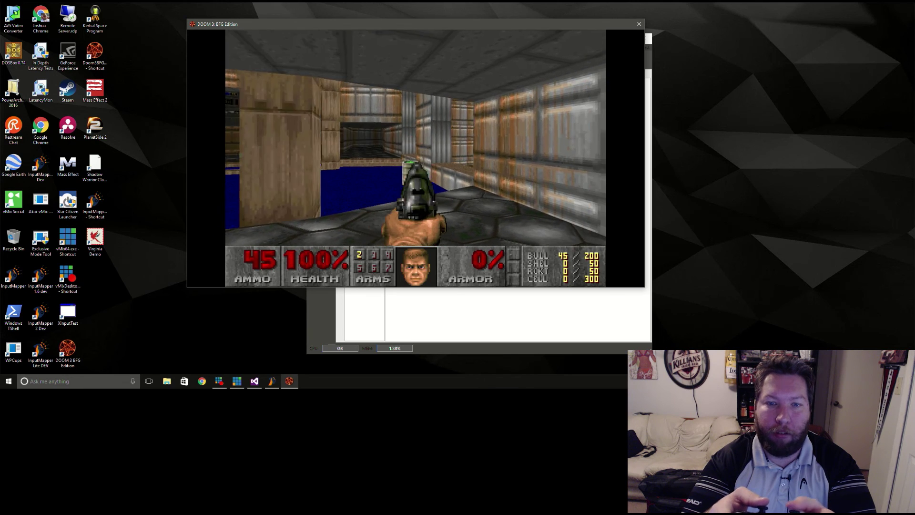
key("ctrl")
key("ctrl")
key("ctrl")
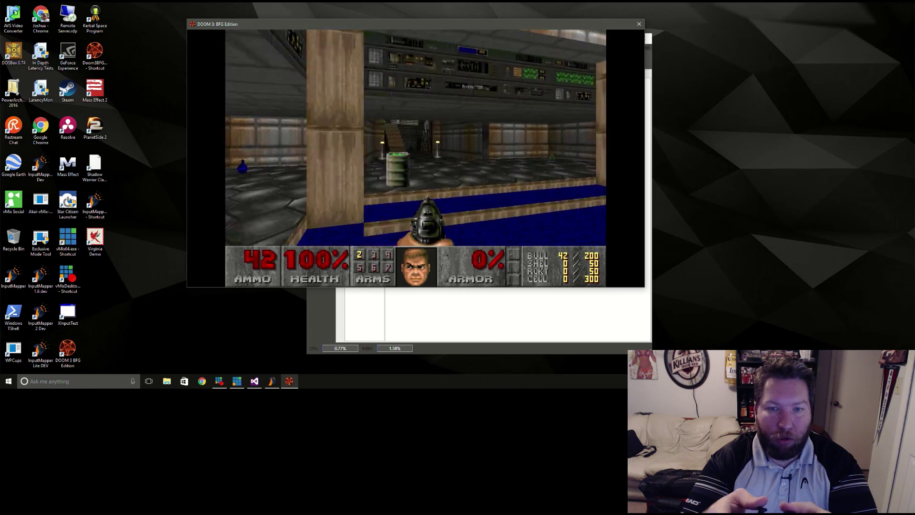
- Walk past the green barrel toward the stairs, then quit DOOM with Alt+F4
key("Left")
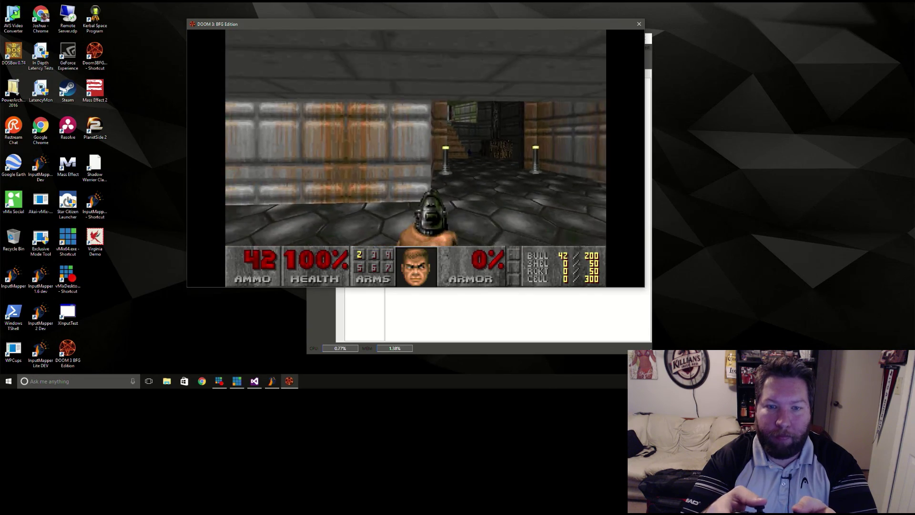
key("Right")
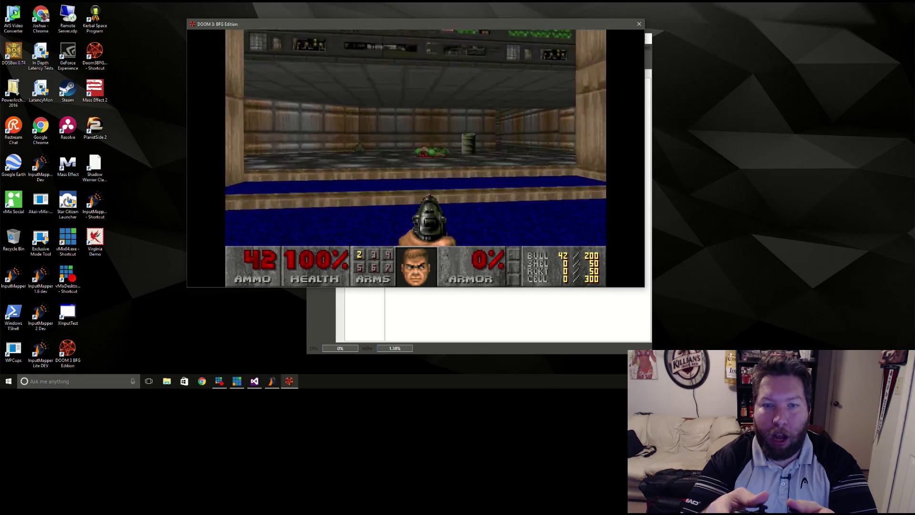
key("Up")
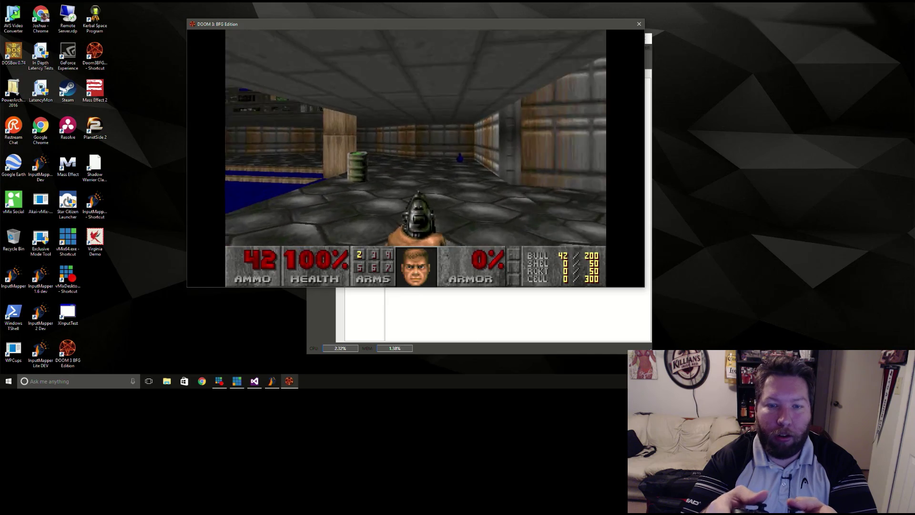
key("Left")
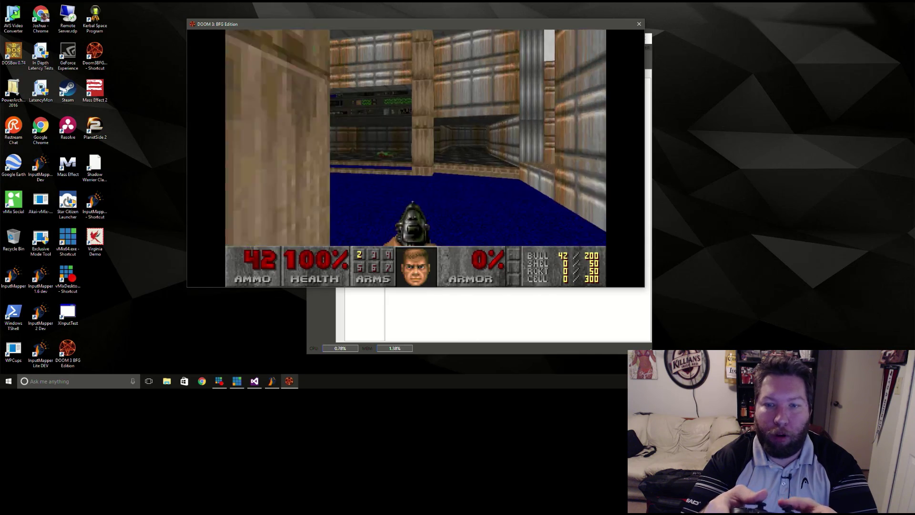
key("Up")
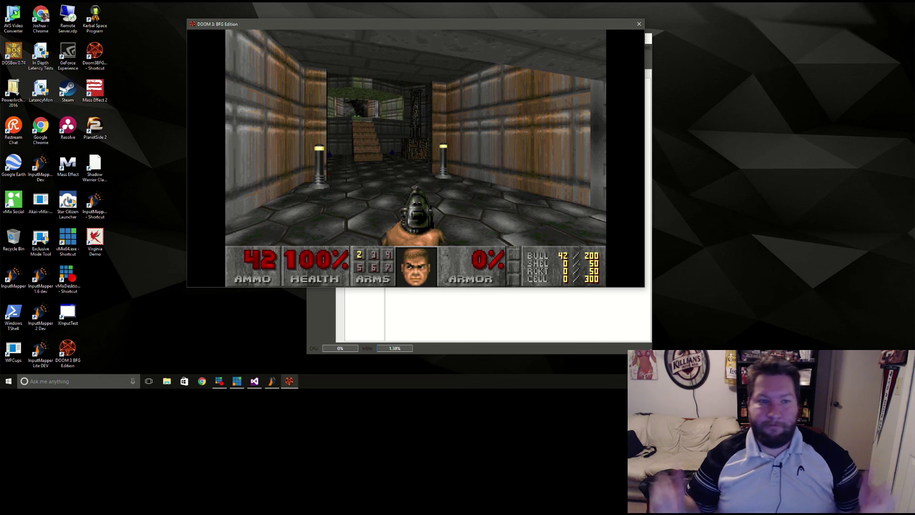
key("alt+F4")
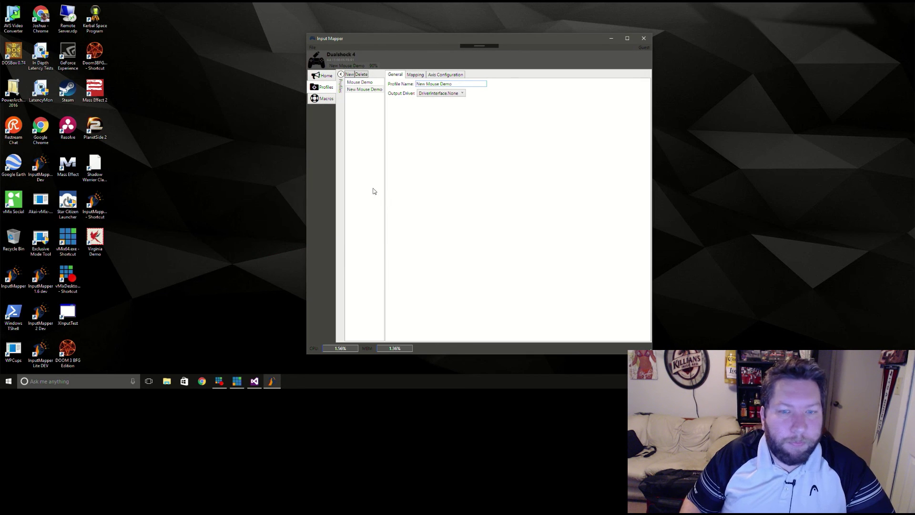
- Move Input Mapper up-left and drag its corner to shorten the window
left_click_drag(424, 37, 382, 33)
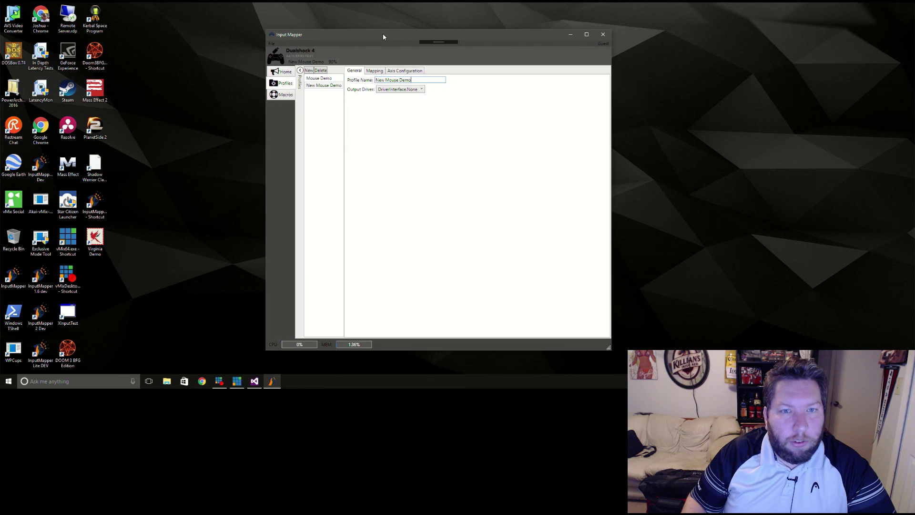
left_click_drag(610, 350, 620, 249)
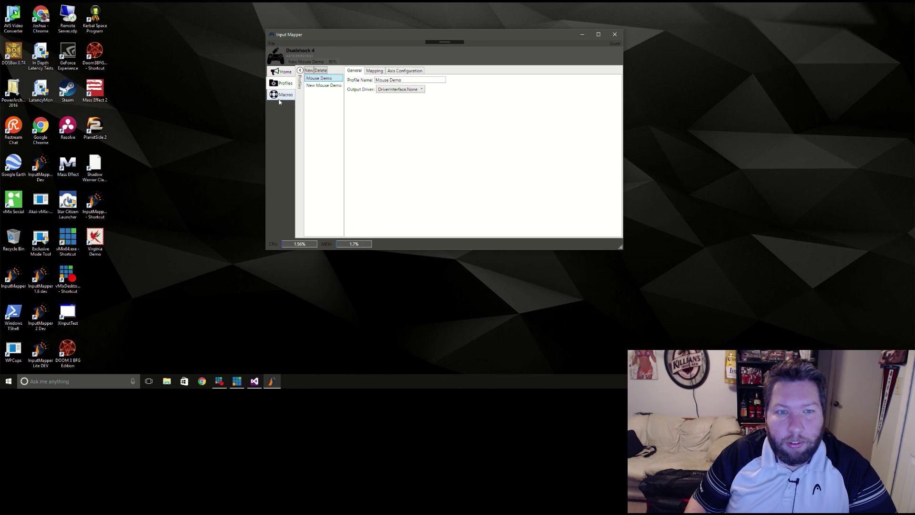
left_click(284, 97)
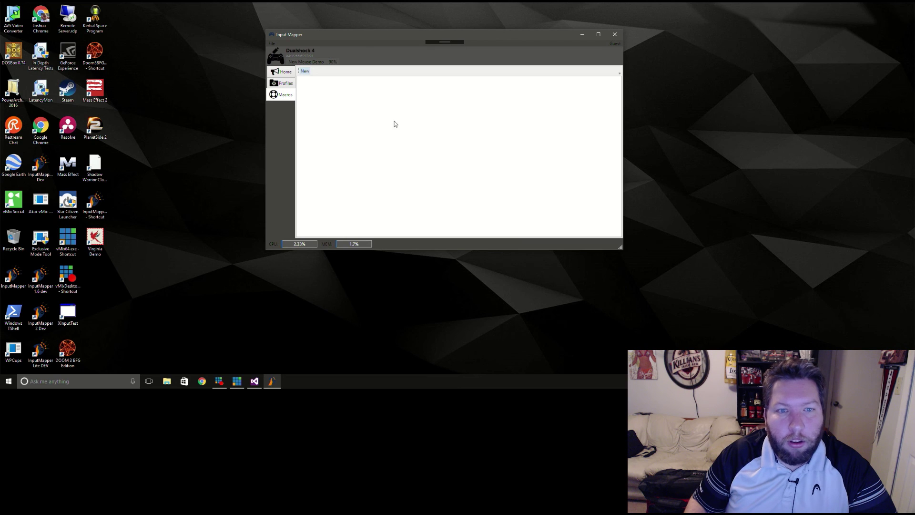
- Return to the Home page, whose news feed leads with the 'Check In: Nov 29 2016' post
left_click(284, 71)
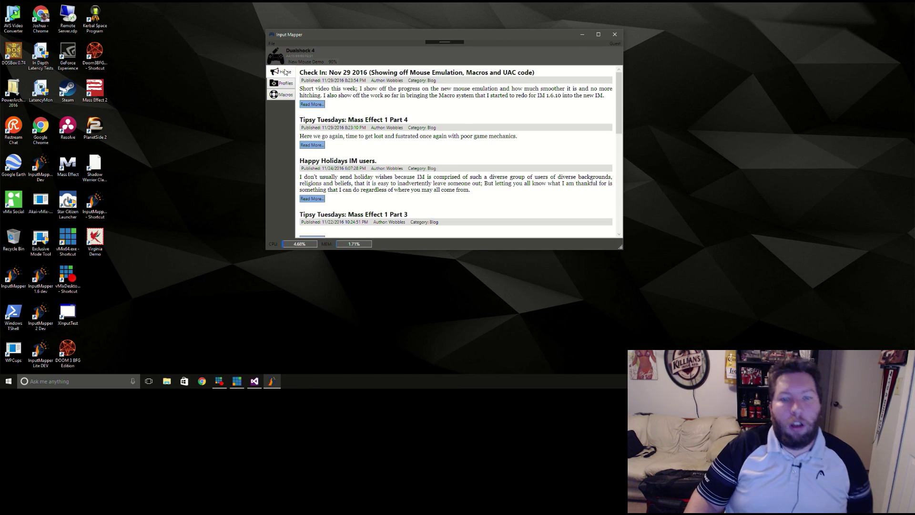